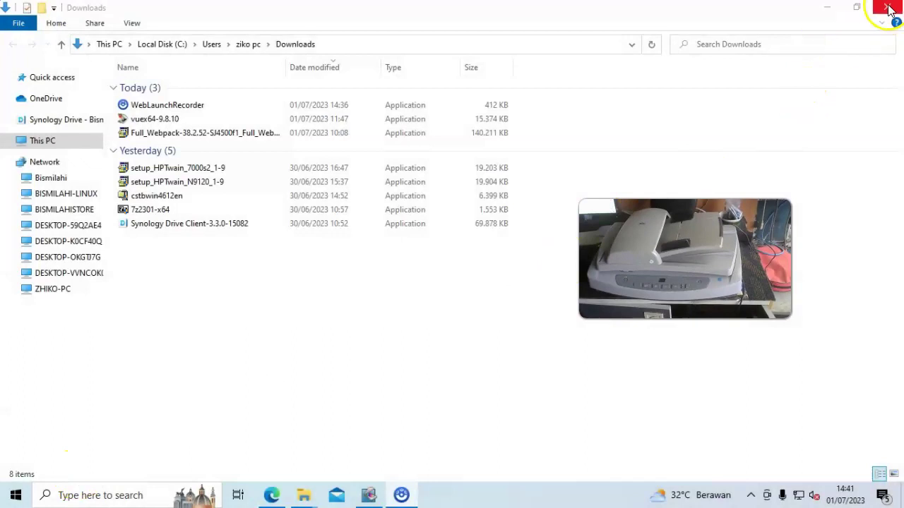
# Step: Close the Downloads folder window, Edge's downloads flyout and Edge itself to reveal HP Scanning
pyautogui.click(888, 9)
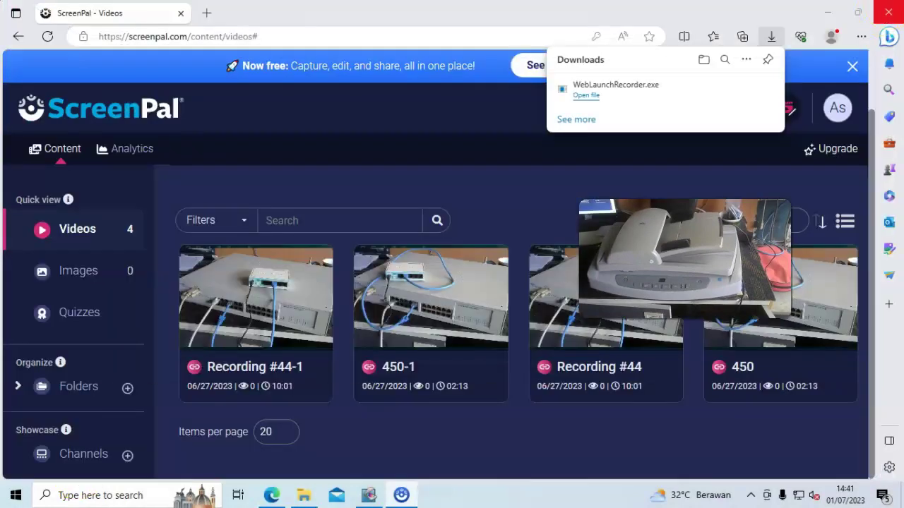
pyautogui.click(888, 12)
pyautogui.click(888, 12)
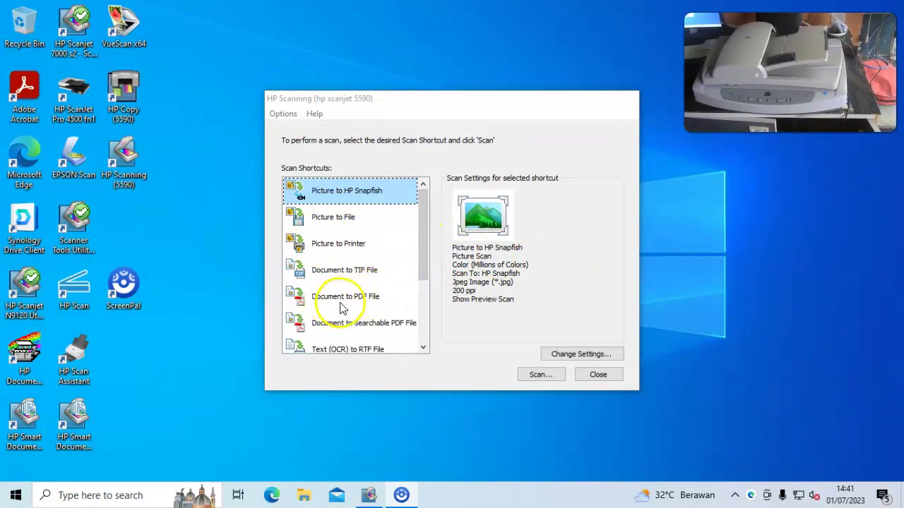
pyautogui.moveTo(368, 309)
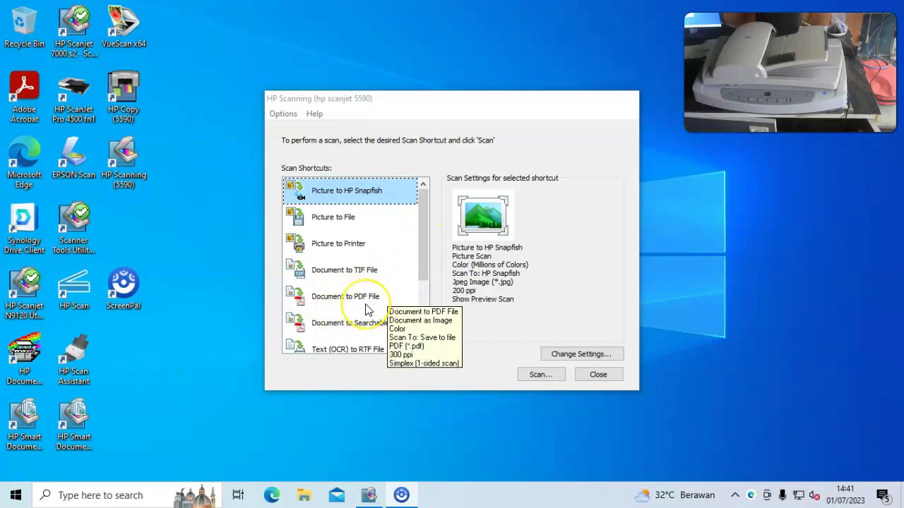
# Step: Select the Document to File shortcut in the HP Scanning shortcuts list
pyautogui.click(424, 249)
pyautogui.moveTo(425, 249); pyautogui.dragTo(420, 346)
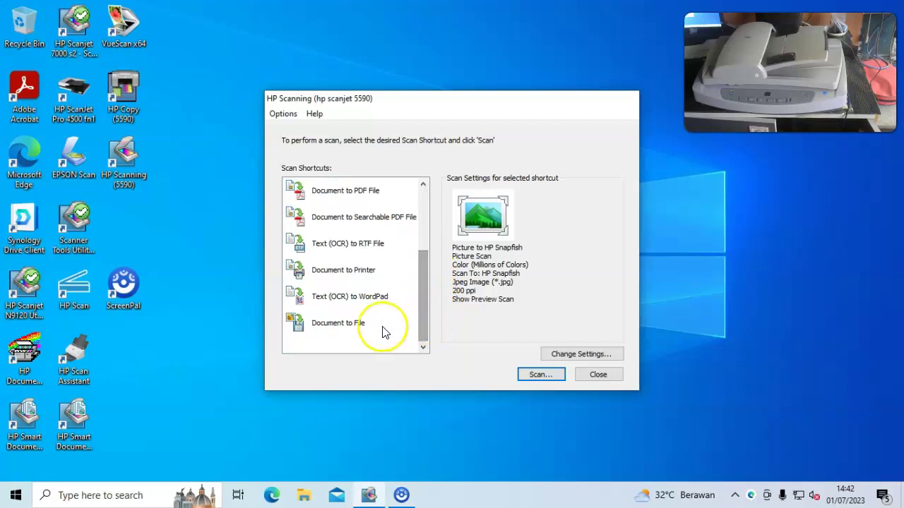
pyautogui.click(348, 324)
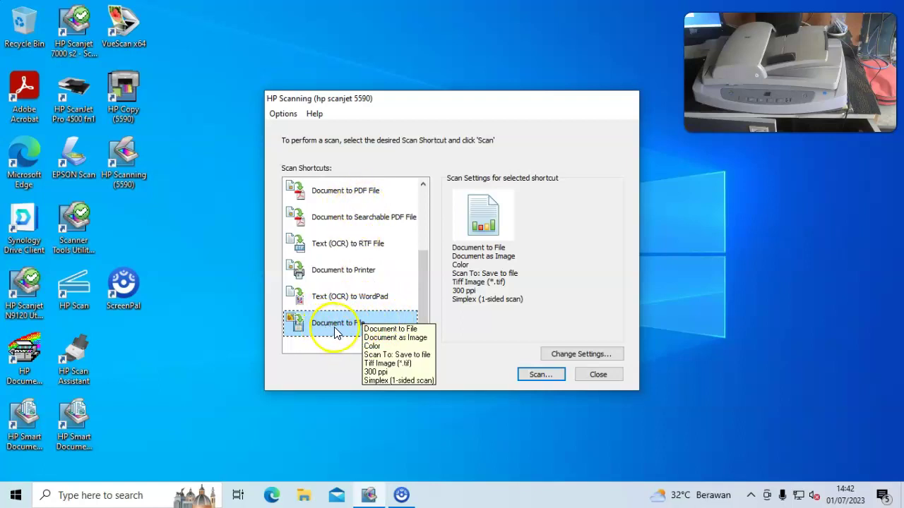
# Step: Change the shortcut's scan type to Document and bring up its advanced document settings
pyautogui.click(584, 353)
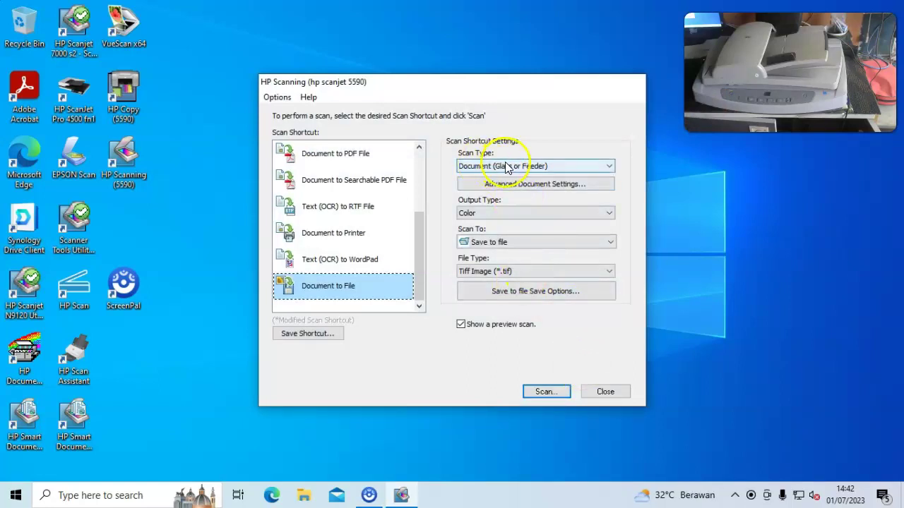
pyautogui.click(605, 168)
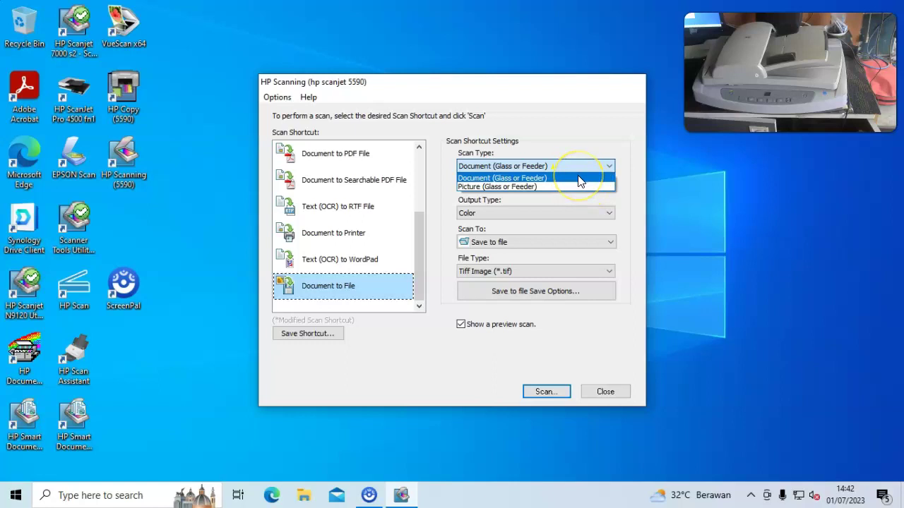
pyautogui.click(578, 178)
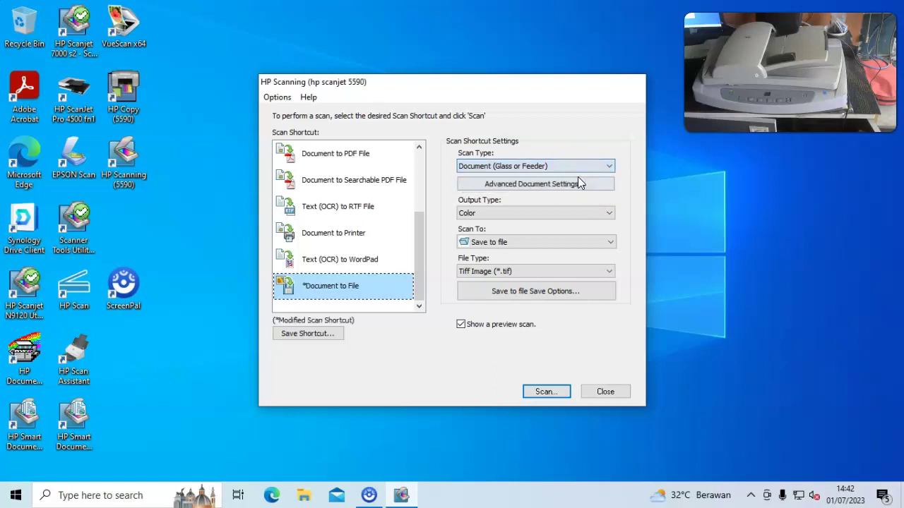
pyautogui.click(521, 185)
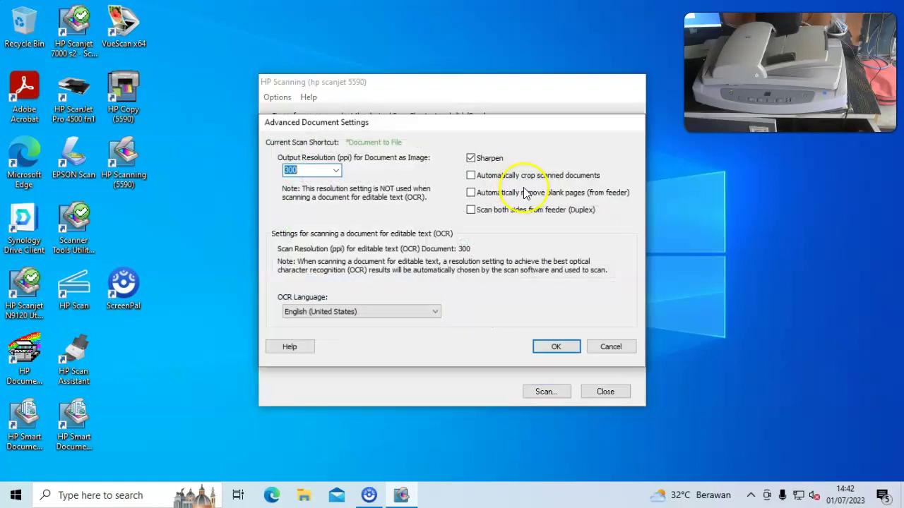
# Step: Set output resolution to 100 ppi, enable automatic blank-page removal, adjust two-sided feeding, and confirm
pyautogui.click(336, 174)
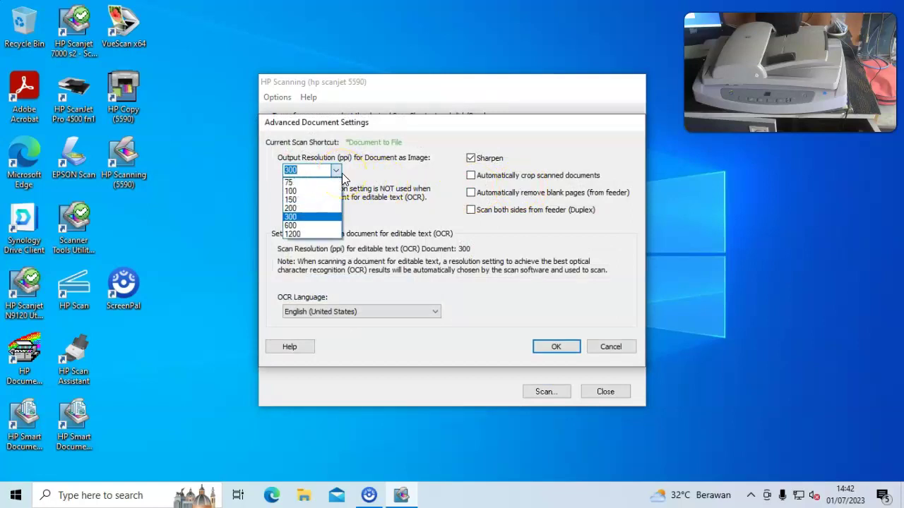
pyautogui.click(330, 226)
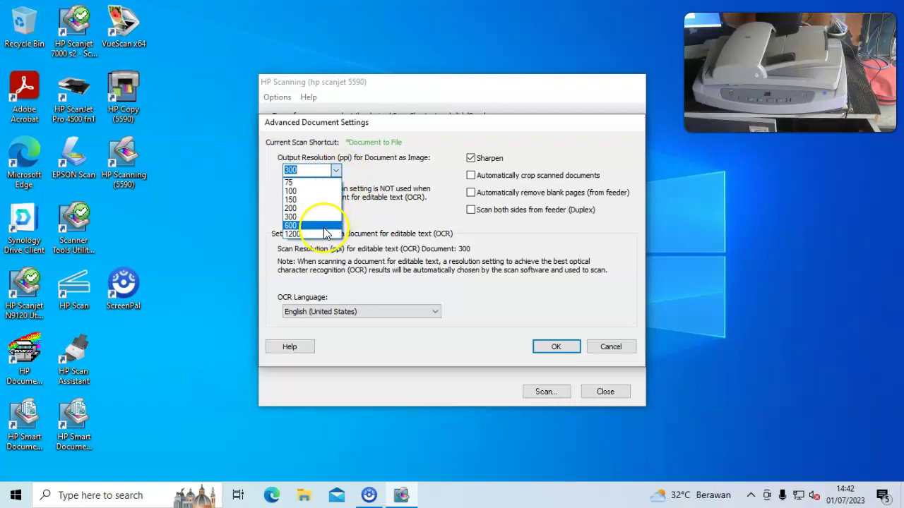
pyautogui.click(315, 192)
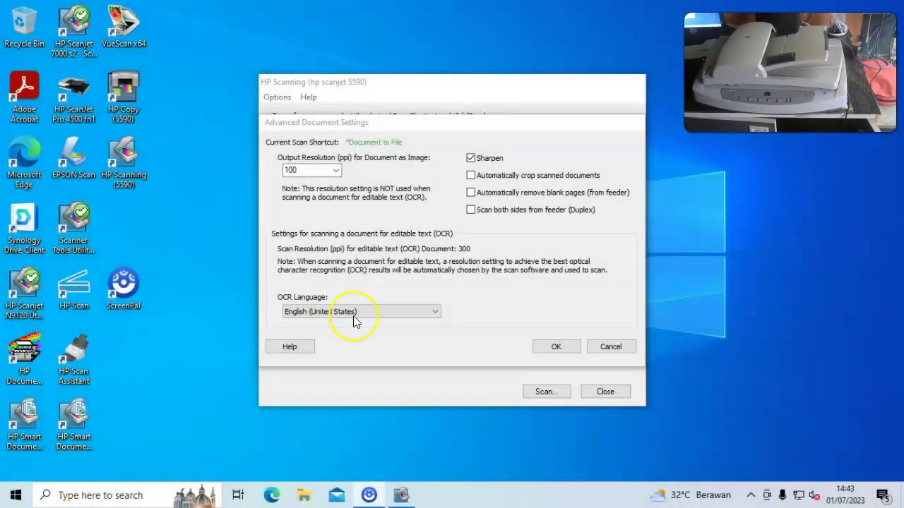
pyautogui.click(471, 194)
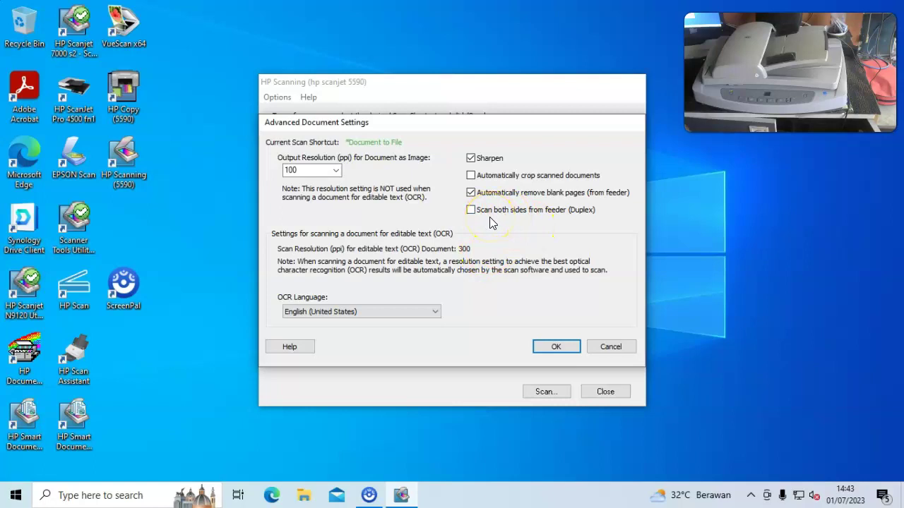
pyautogui.click(471, 210)
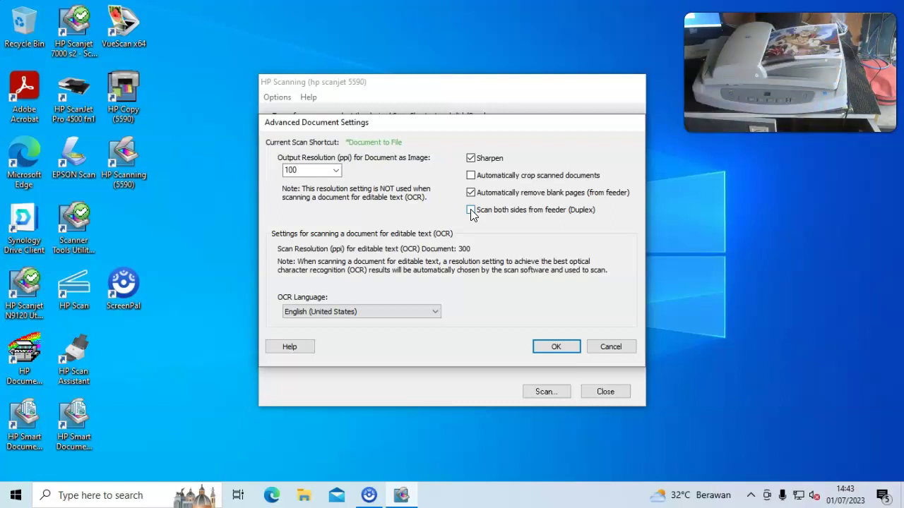
pyautogui.click(556, 347)
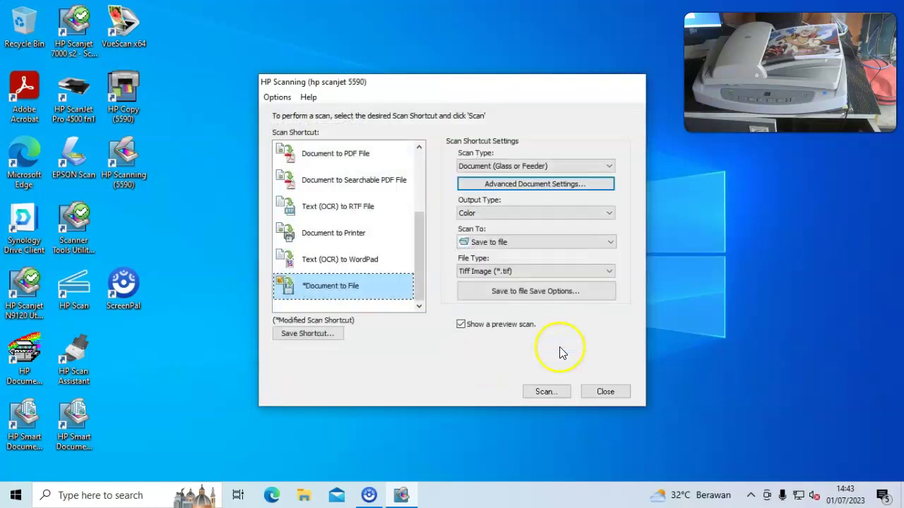
# Step: Keep Color as the output type and Save to file as the destination
pyautogui.click(584, 212)
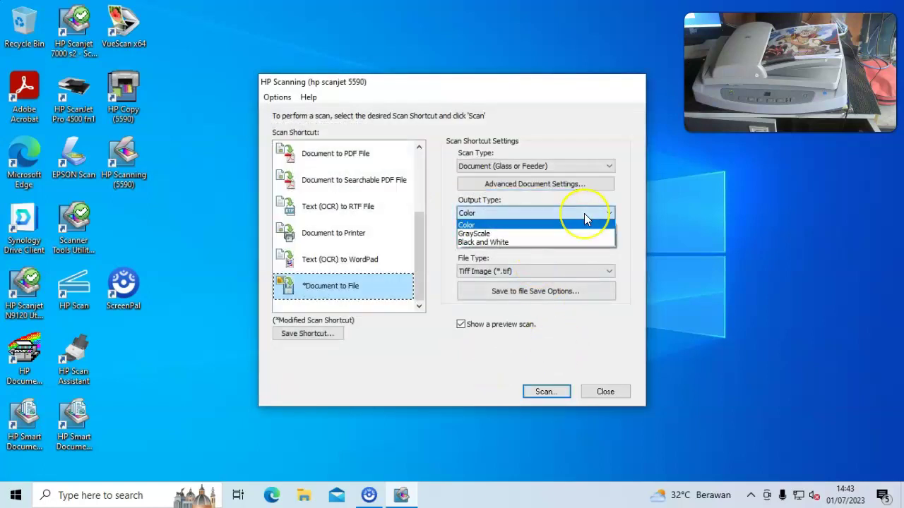
pyautogui.click(579, 259)
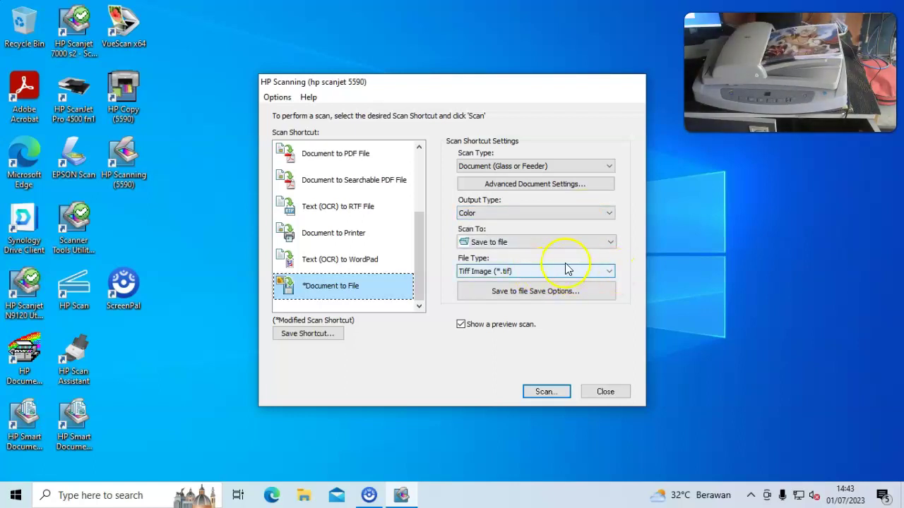
pyautogui.click(610, 242)
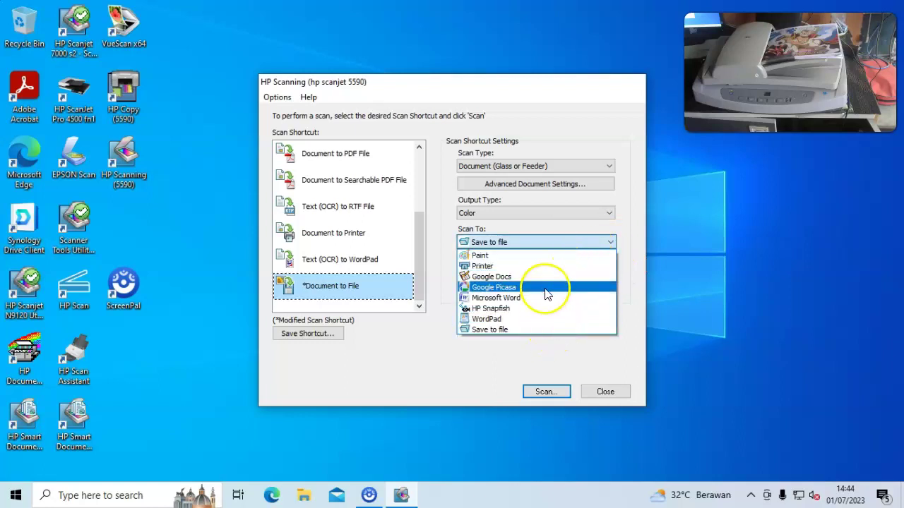
pyautogui.click(561, 242)
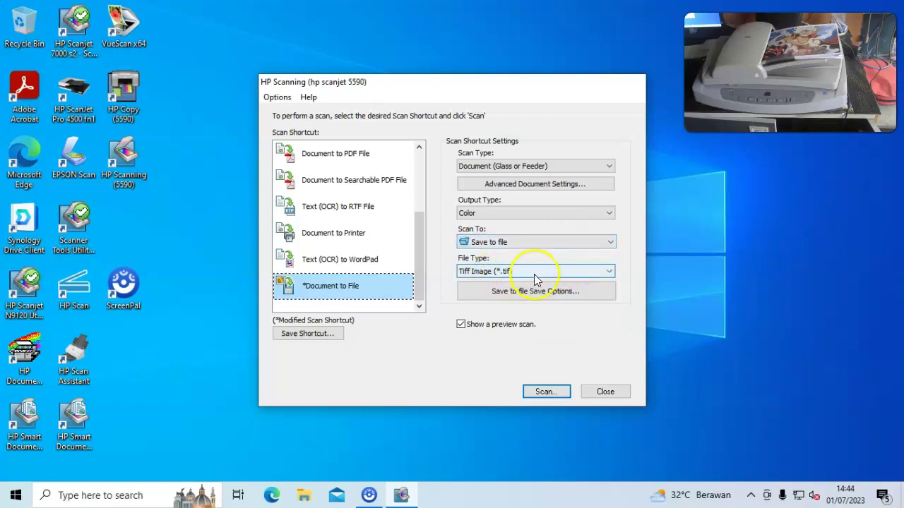
# Step: Change the output file type from TIFF to PDF (*.pdf)
pyautogui.click(593, 273)
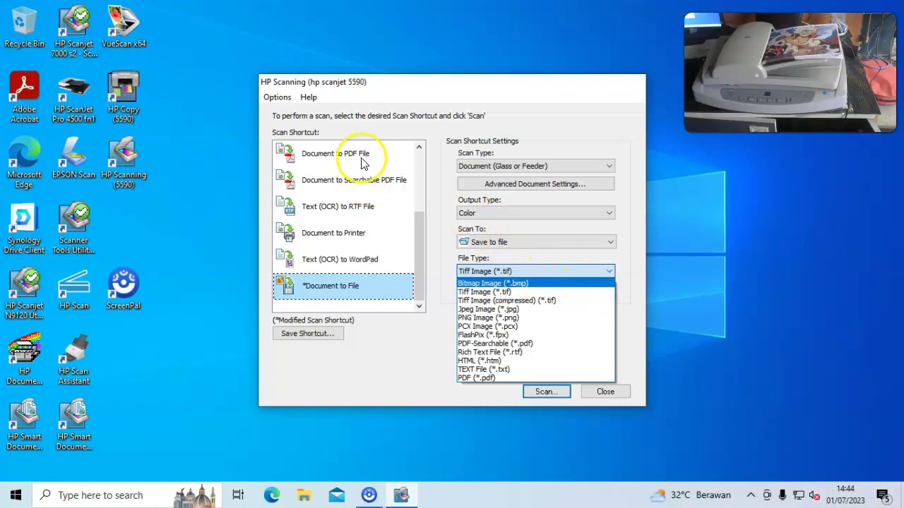
pyautogui.click(566, 270)
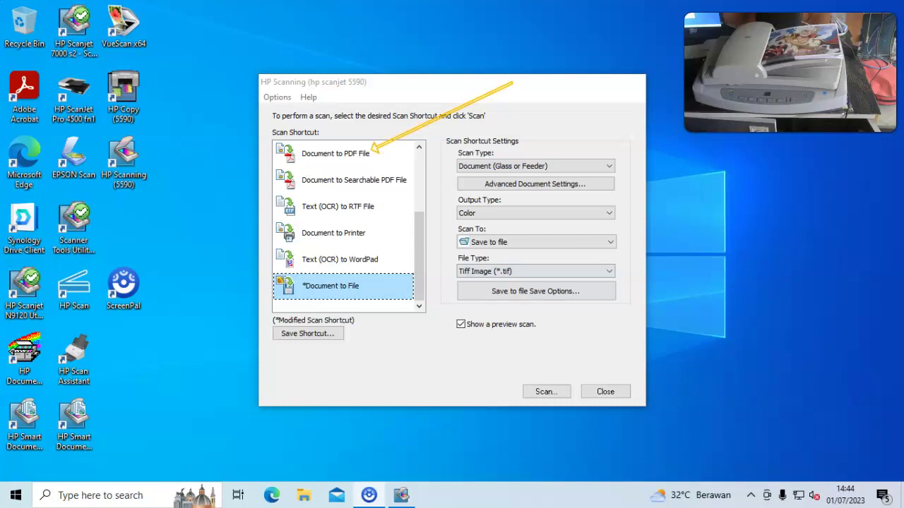
pyautogui.click(577, 272)
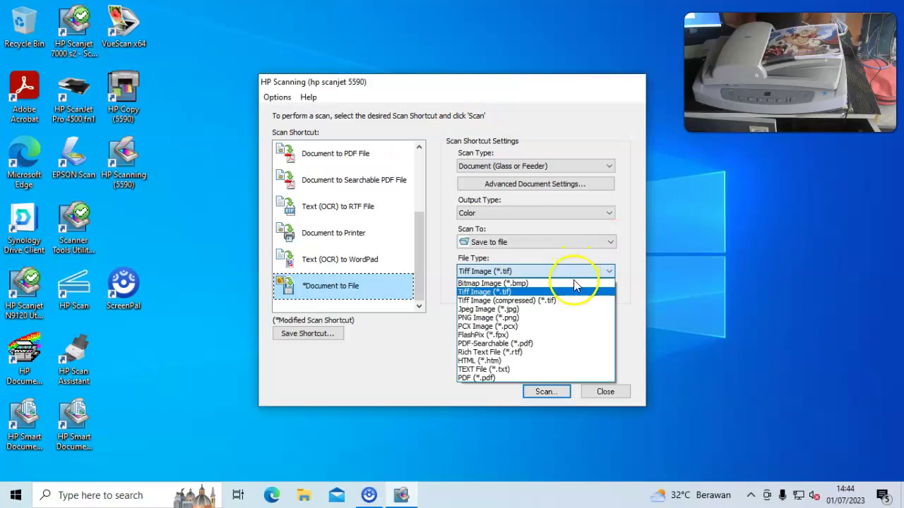
pyautogui.click(530, 378)
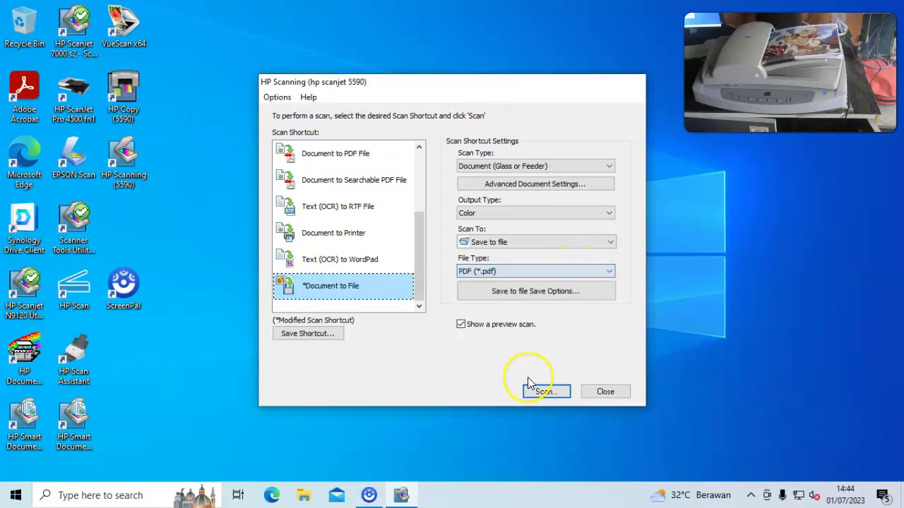
pyautogui.click(609, 273)
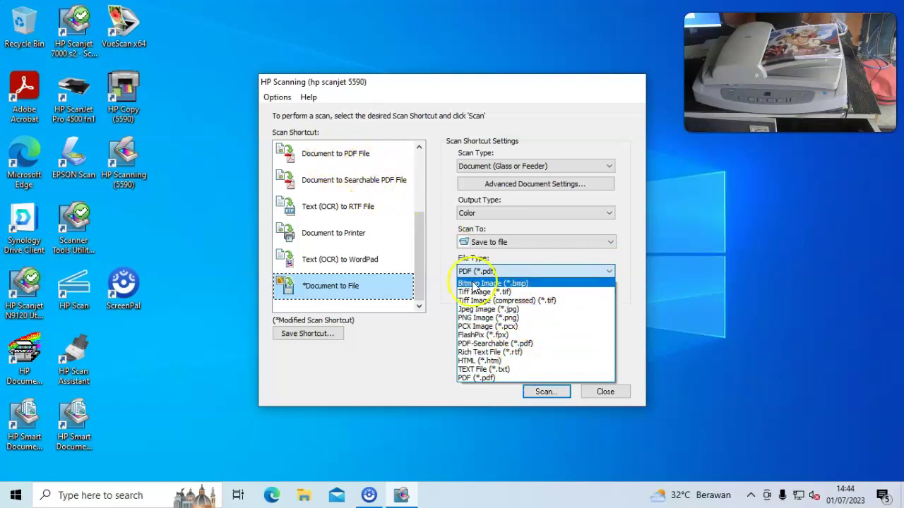
pyautogui.click(583, 274)
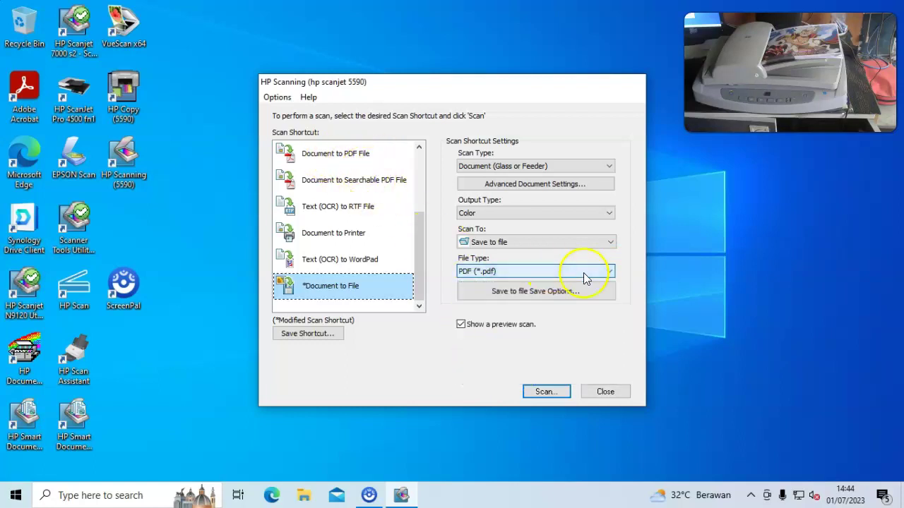
# Step: In Save Options, replace the default base file name 'scan' with a custom name
pyautogui.click(534, 296)
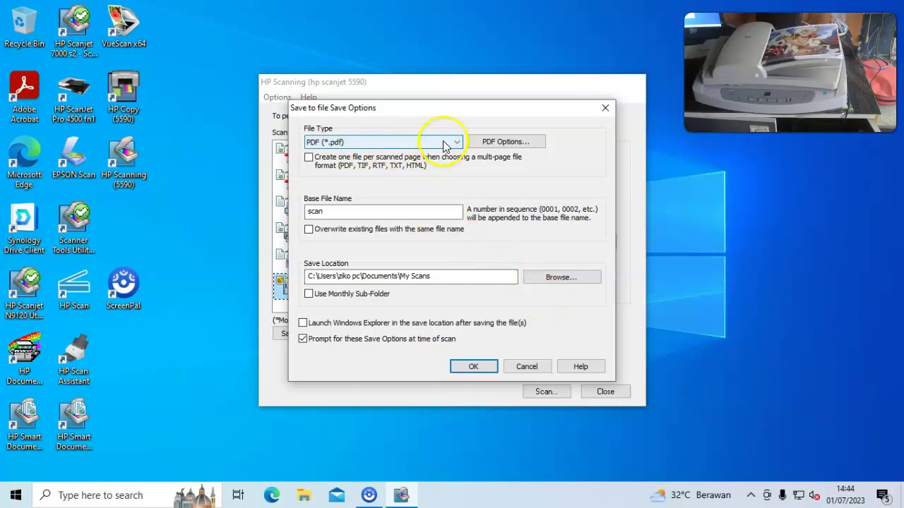
pyautogui.click(442, 143)
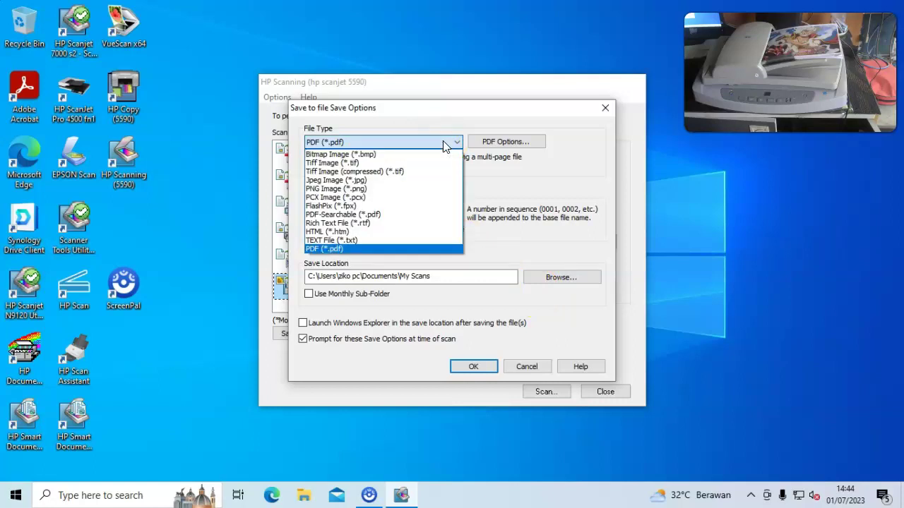
pyautogui.click(443, 142)
pyautogui.click(428, 211)
pyautogui.doubleClick(428, 212)
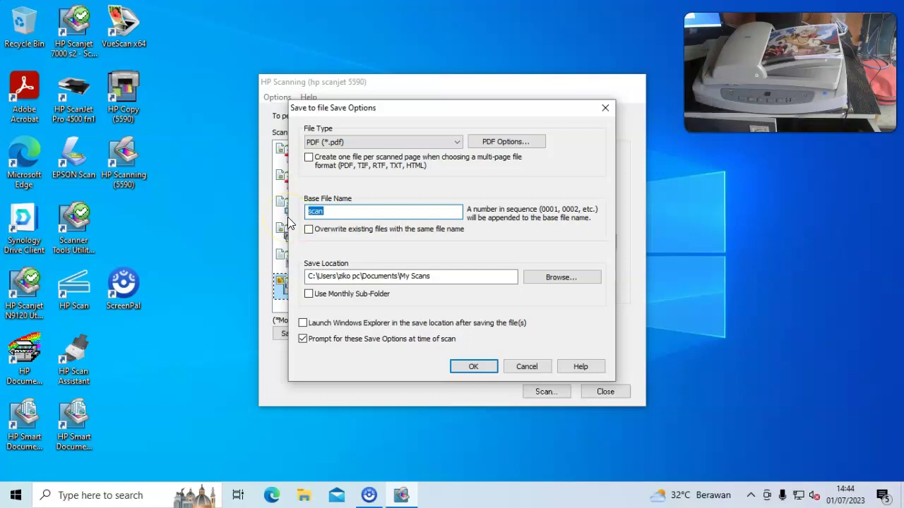
pyautogui.write('GOJALIMEGA OCTARIA')
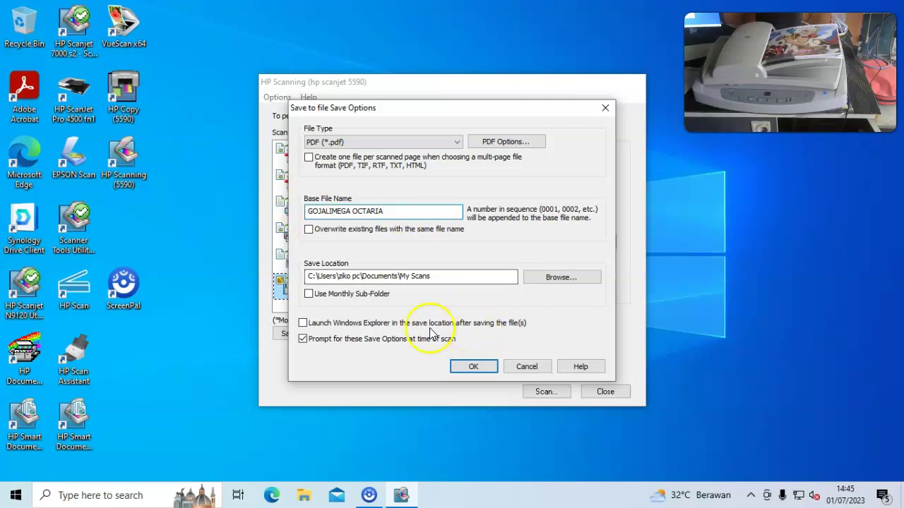
# Step: Save the scans to the Desktop, apply the save options, and start the scan
pyautogui.click(569, 279)
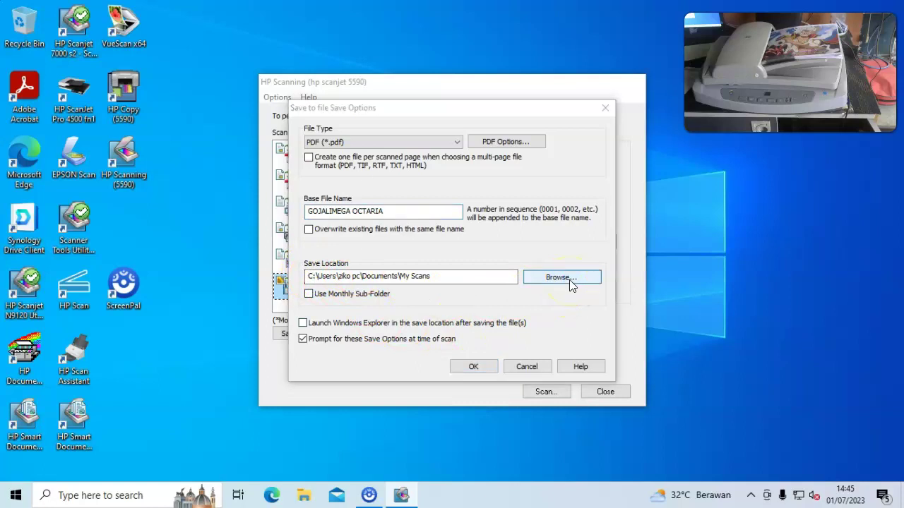
pyautogui.moveTo(543, 263); pyautogui.dragTo(535, 203)
pyautogui.click(384, 183)
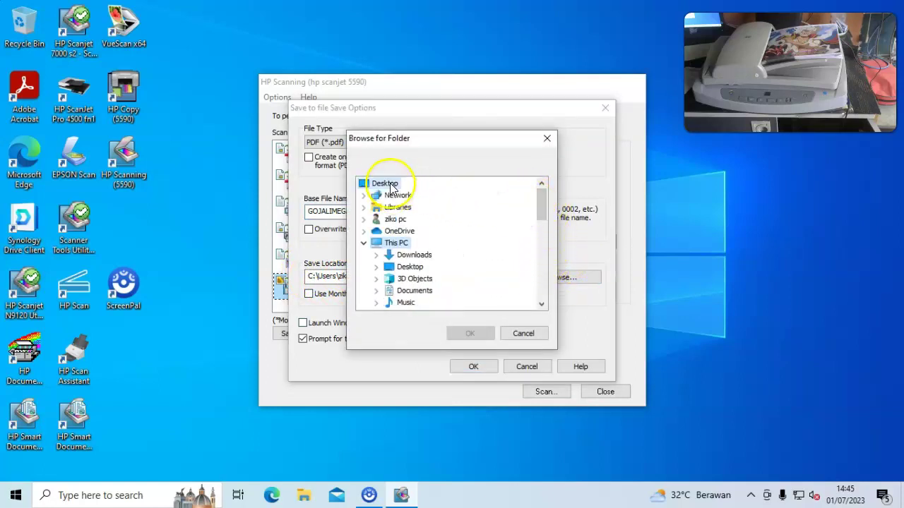
pyautogui.click(484, 333)
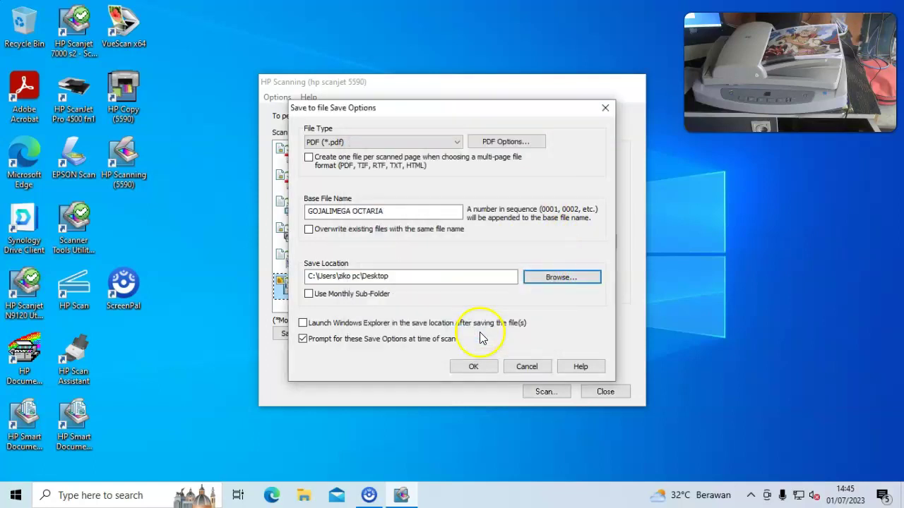
pyautogui.click(482, 369)
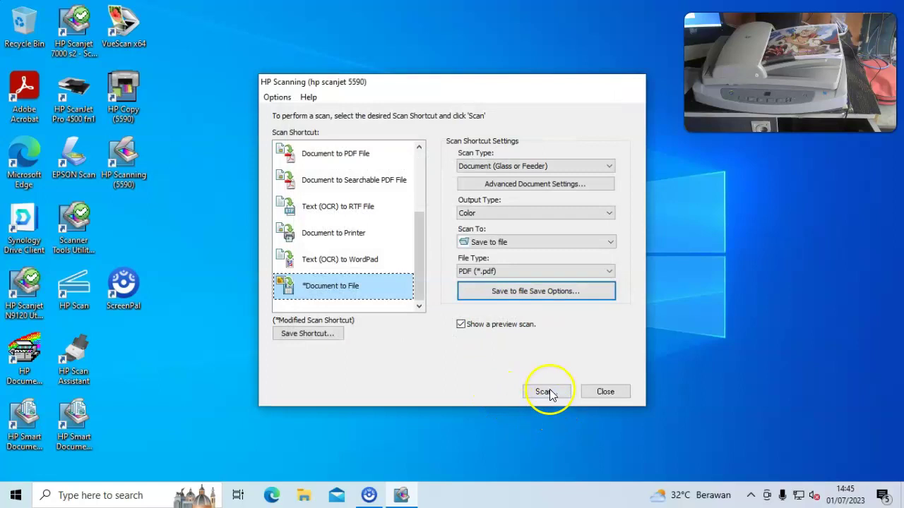
pyautogui.click(550, 396)
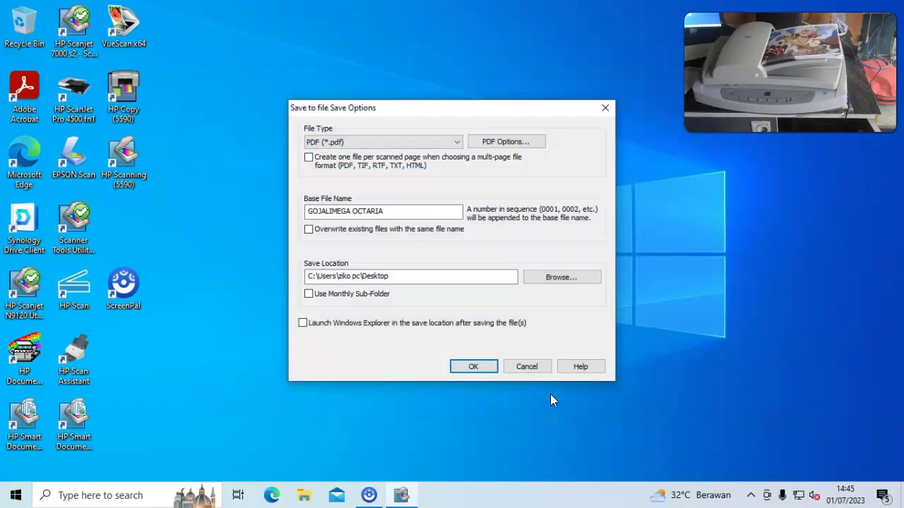
pyautogui.click(488, 370)
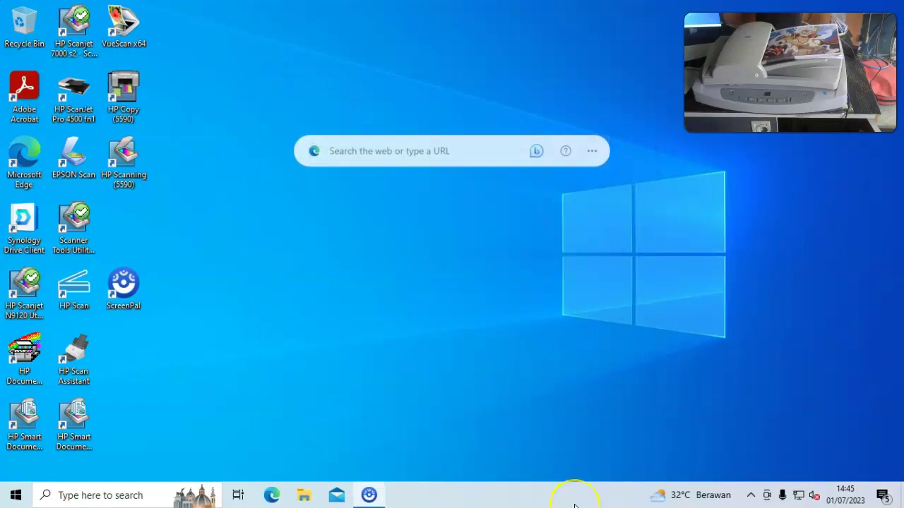
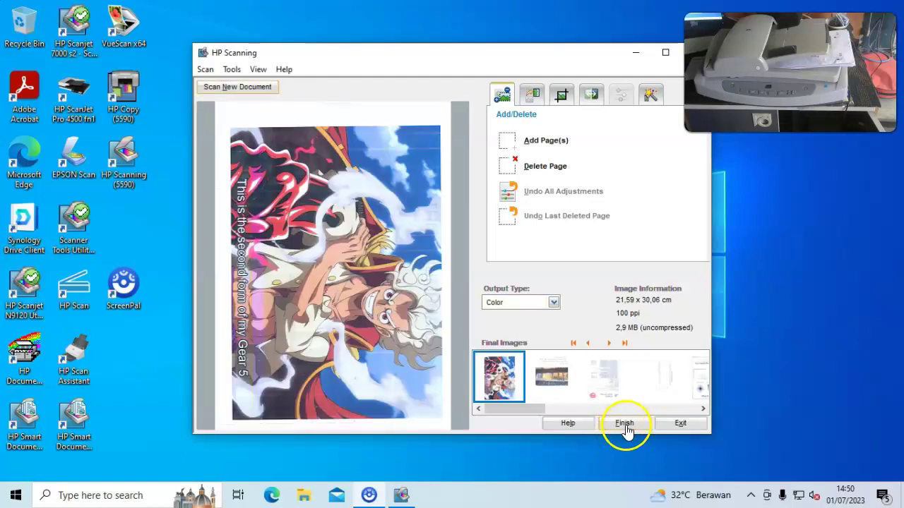
# Step: Finish the current scan job in HP Scanning
pyautogui.click(626, 427)
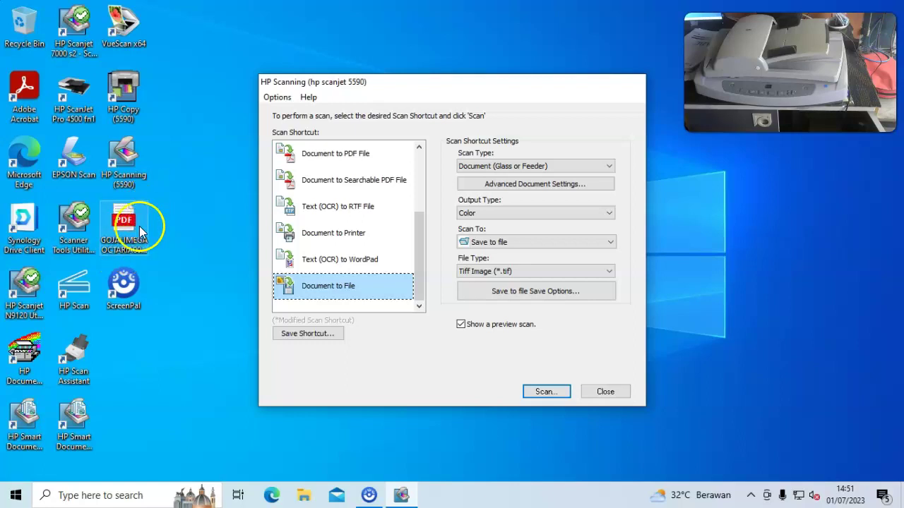
# Step: Choose the Document to File scan shortcut in the reopened HP Scanning window
pyautogui.click(520, 217)
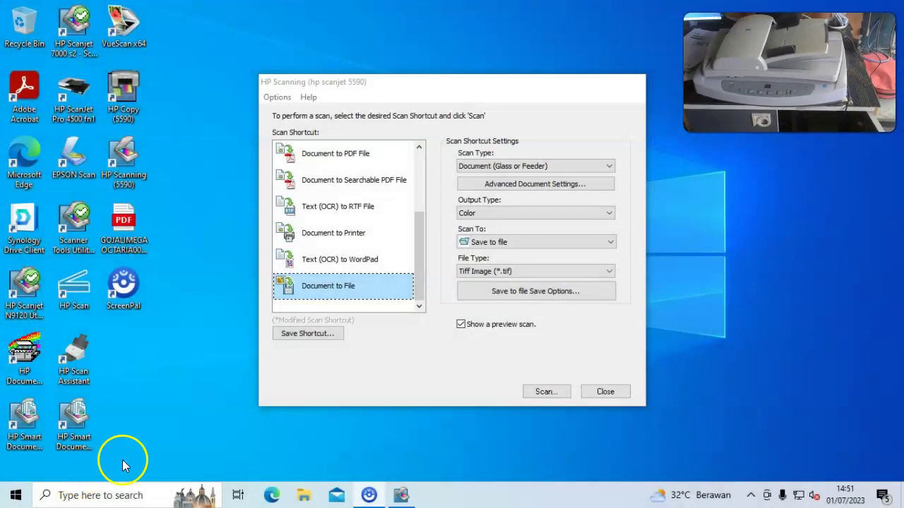
# Step: Enable auto-crop in the advanced document settings and set the file type to JPEG
pyautogui.click(541, 186)
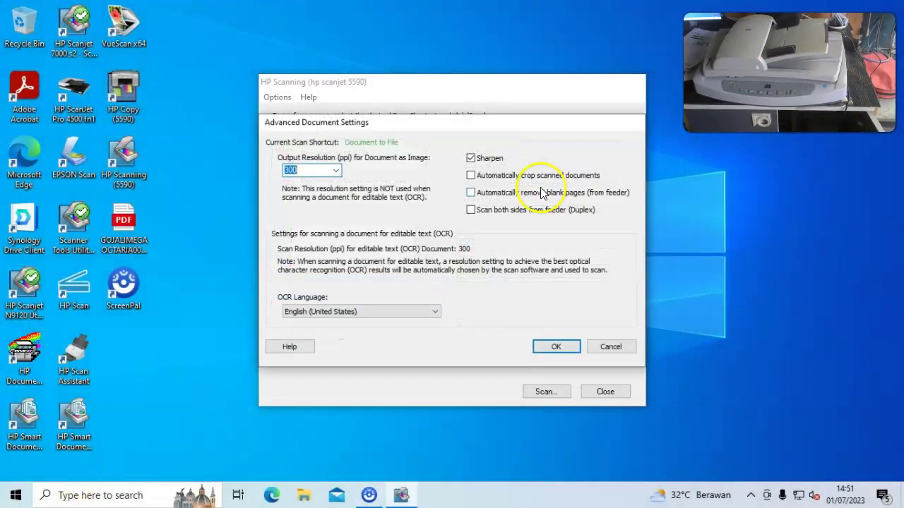
pyautogui.click(471, 175)
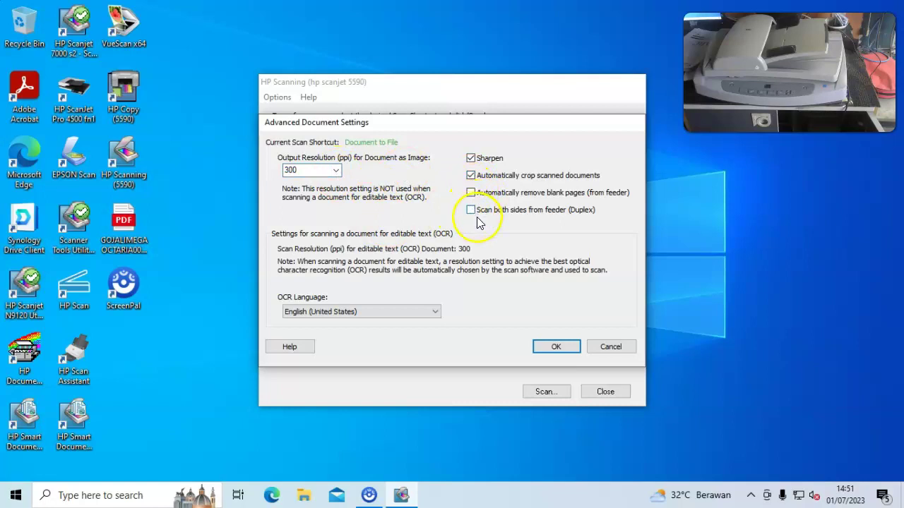
pyautogui.click(471, 194)
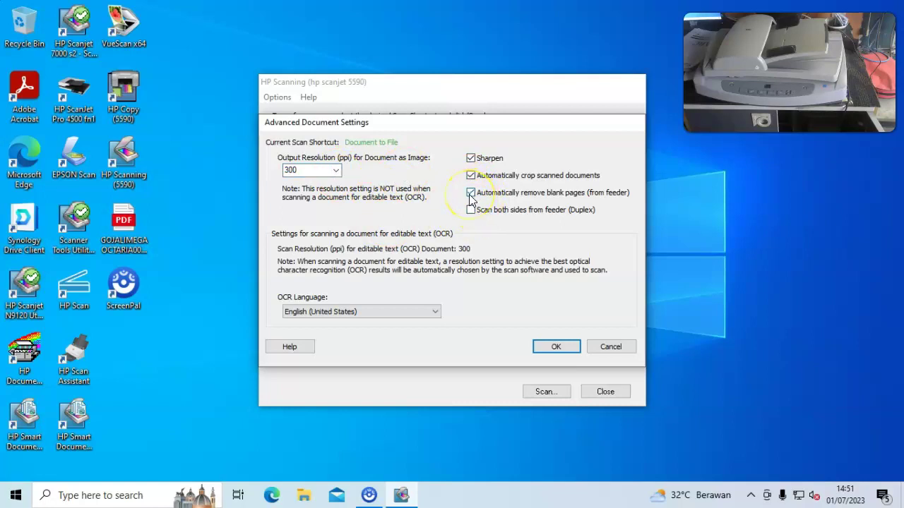
pyautogui.click(471, 194)
pyautogui.click(569, 350)
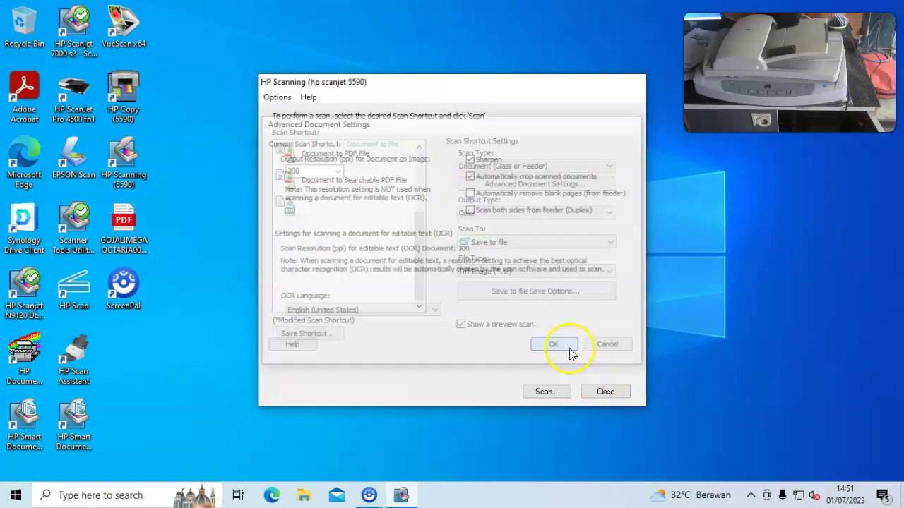
pyautogui.click(528, 271)
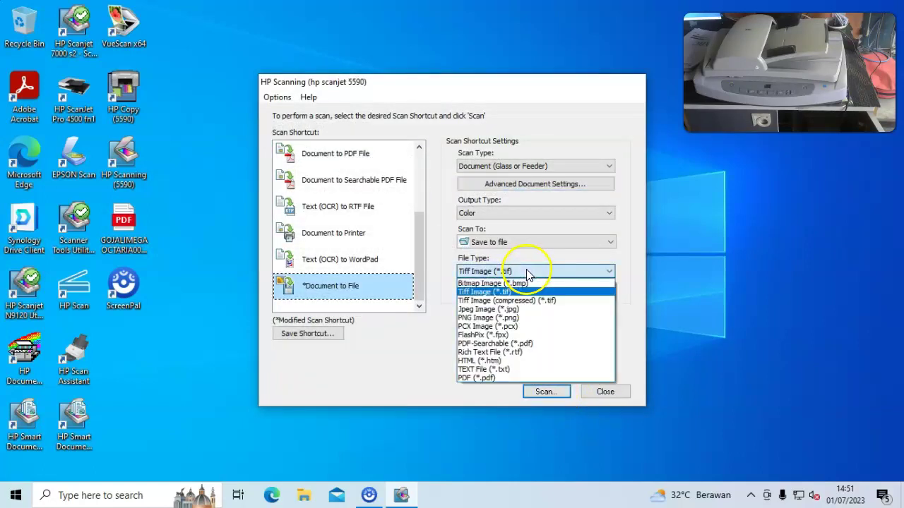
pyautogui.click(512, 310)
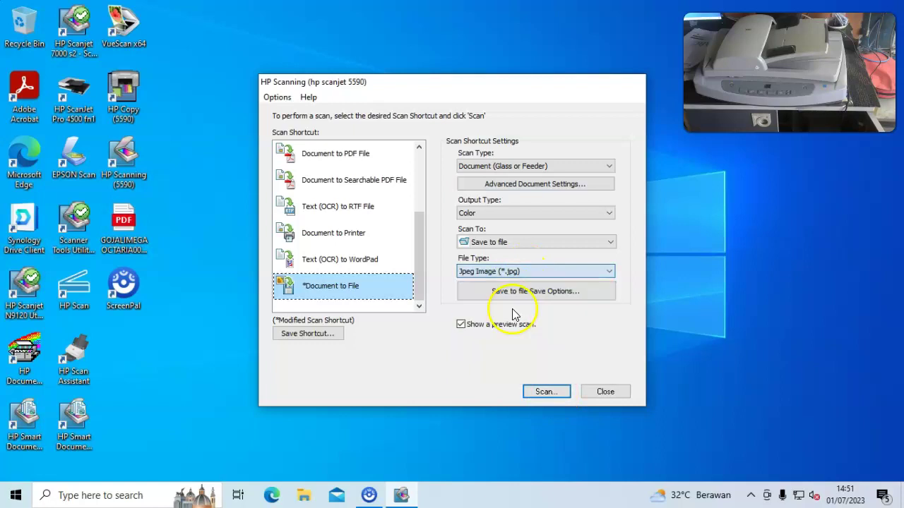
# Step: Save scans to the Desktop under a FLATBED base file name, then start scanning
pyautogui.click(558, 296)
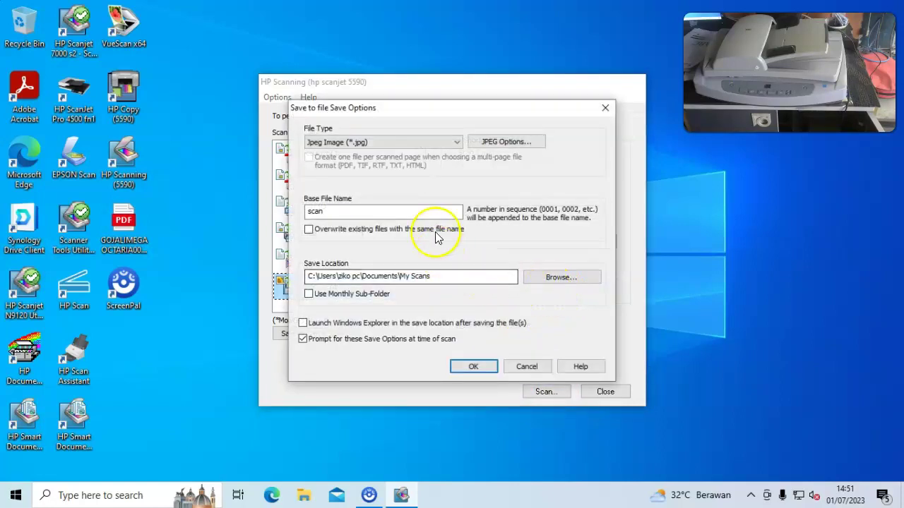
pyautogui.moveTo(434, 210); pyautogui.dragTo(243, 221)
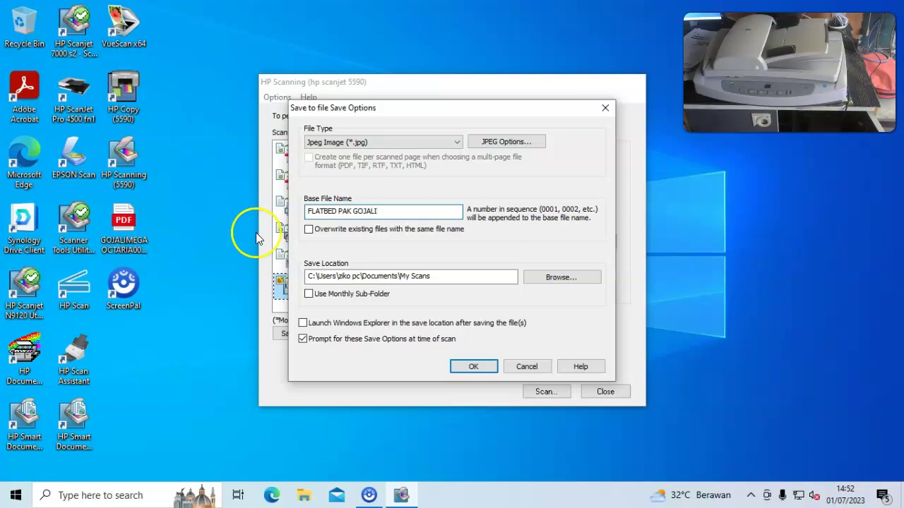
pyautogui.click(562, 277)
pyautogui.moveTo(546, 253); pyautogui.dragTo(539, 177)
pyautogui.click(401, 184)
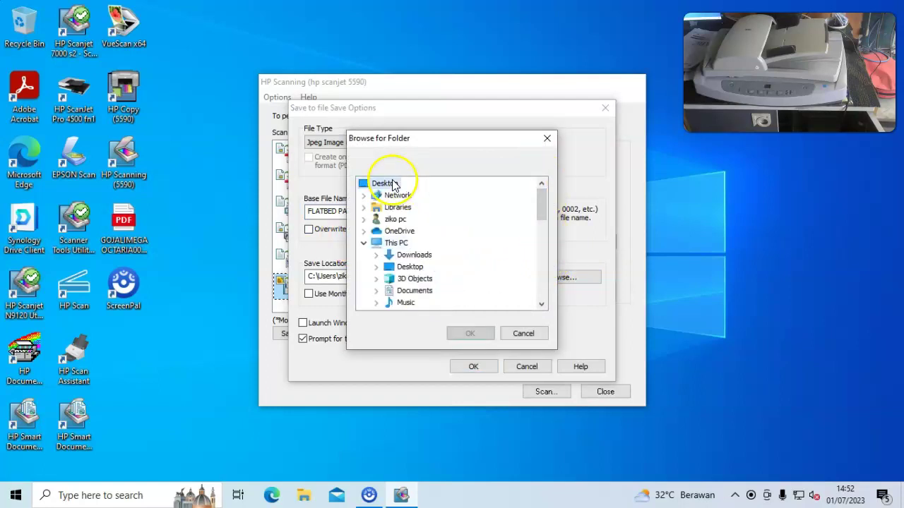
pyautogui.click(478, 336)
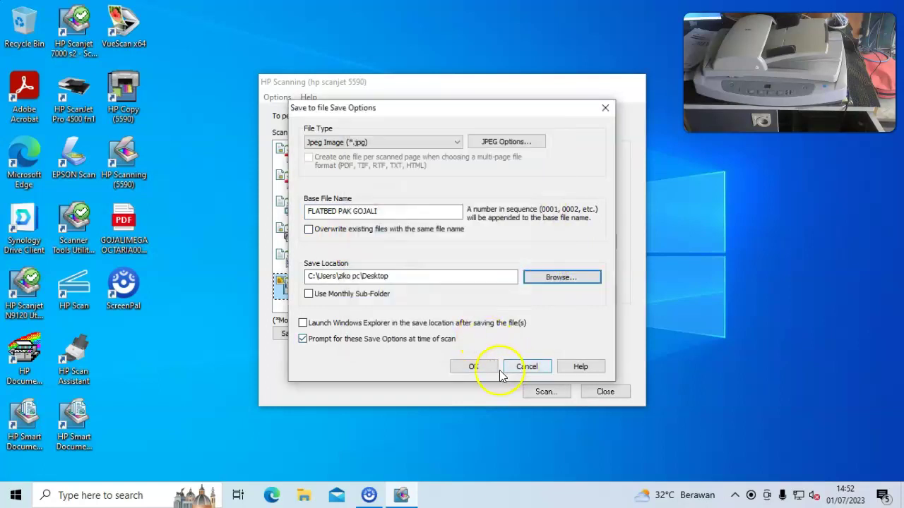
pyautogui.click(487, 372)
pyautogui.click(546, 392)
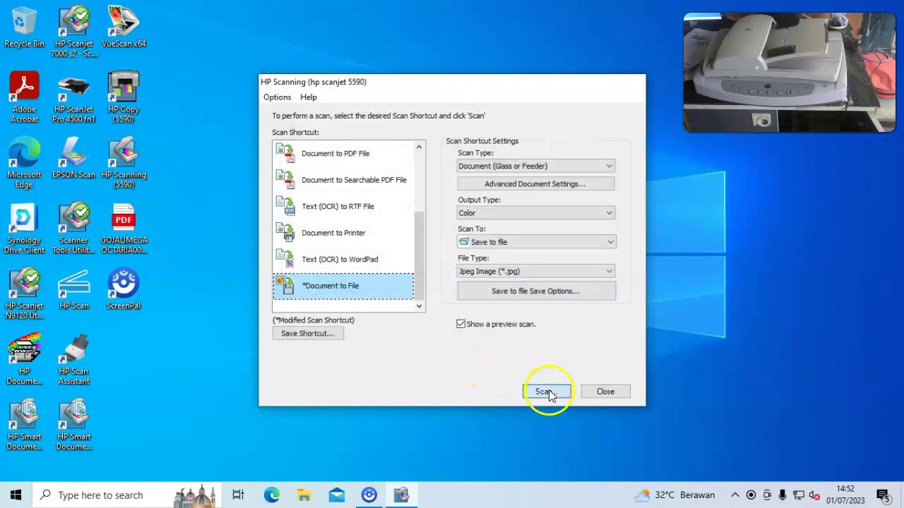
# Step: Scan the Opening Promo flyer, rotate it left three times to upright, save, and open the JPEG
pyautogui.click(473, 367)
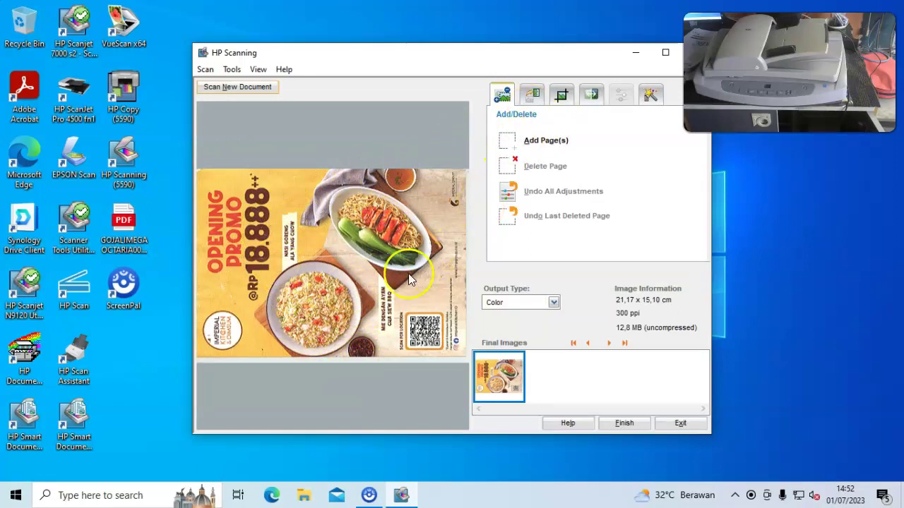
pyautogui.click(531, 95)
pyautogui.click(576, 150)
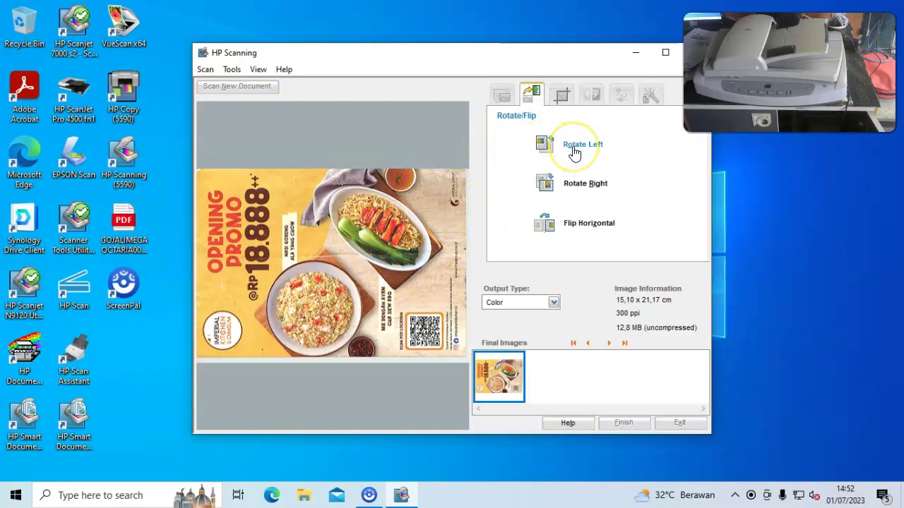
pyautogui.click(576, 150)
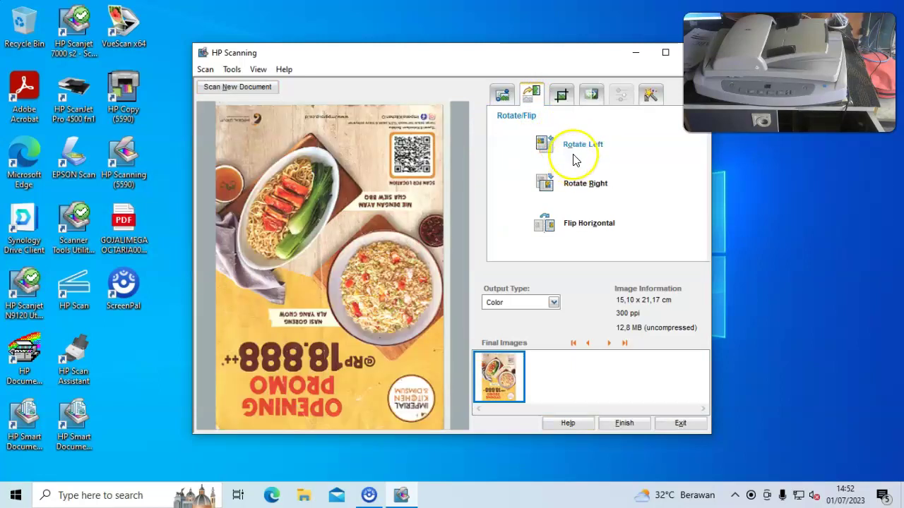
pyautogui.click(576, 149)
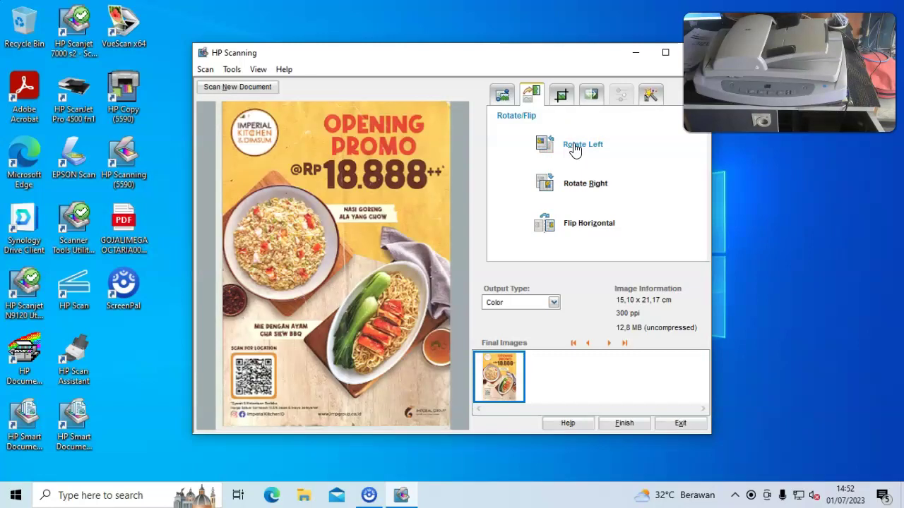
pyautogui.click(630, 423)
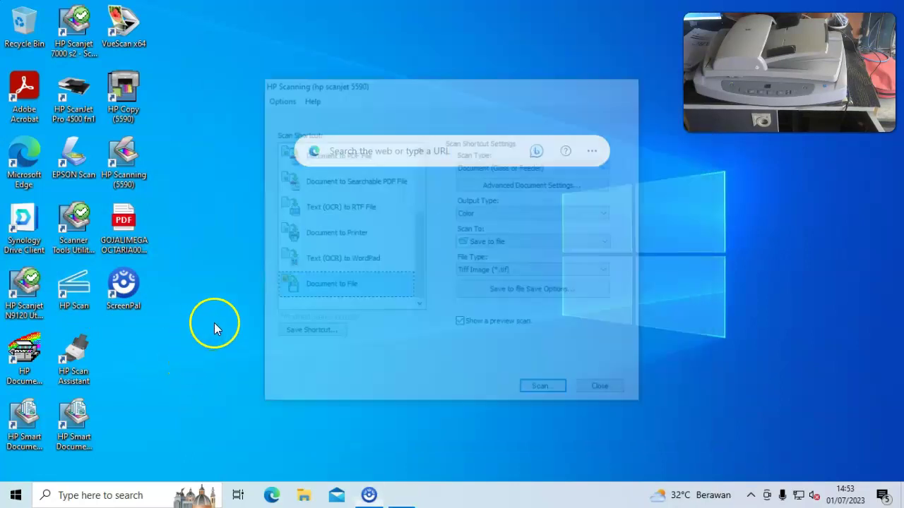
pyautogui.doubleClick(127, 349)
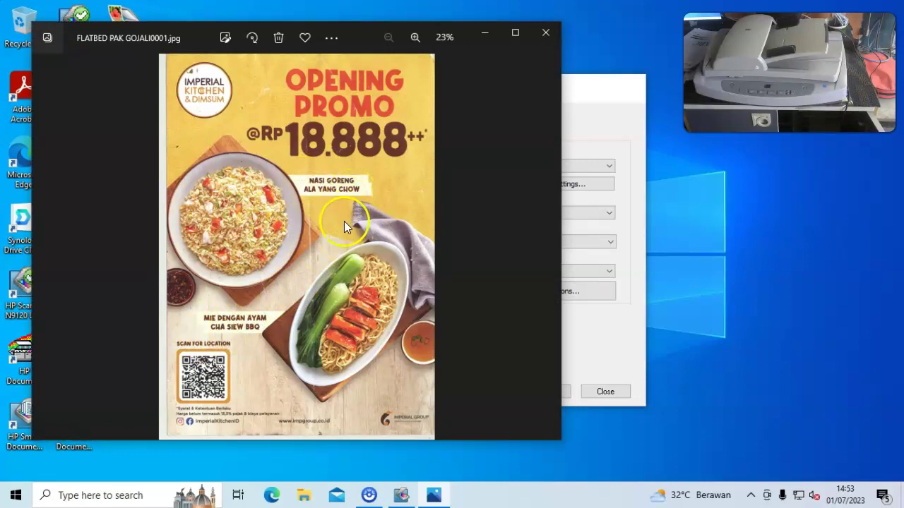
# Step: Zoom into the FLATBED PAK GOJALI0001 flyer and maximize Photos to inspect it full screen
pyautogui.click(414, 39)
pyautogui.click(514, 33)
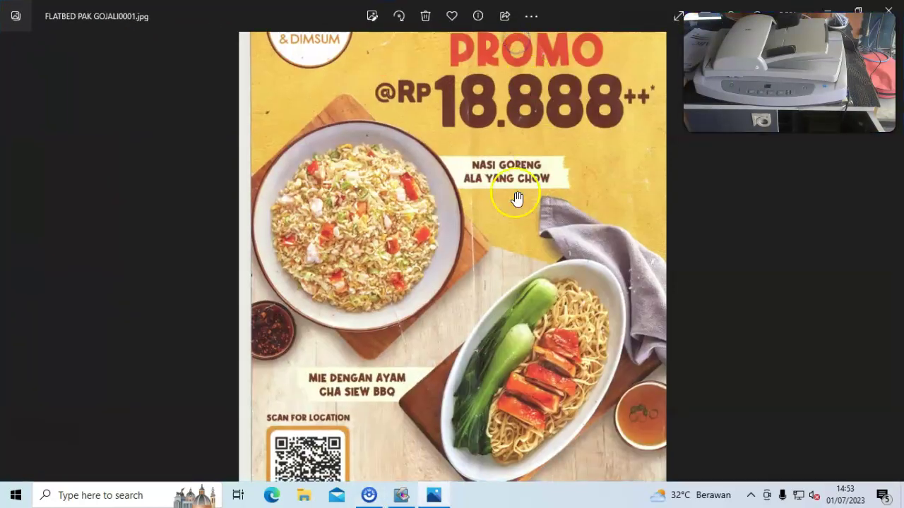
pyautogui.scroll(-2, 494, 252)
pyautogui.scroll(2, 494, 250)
pyautogui.scroll(-2, 497, 255)
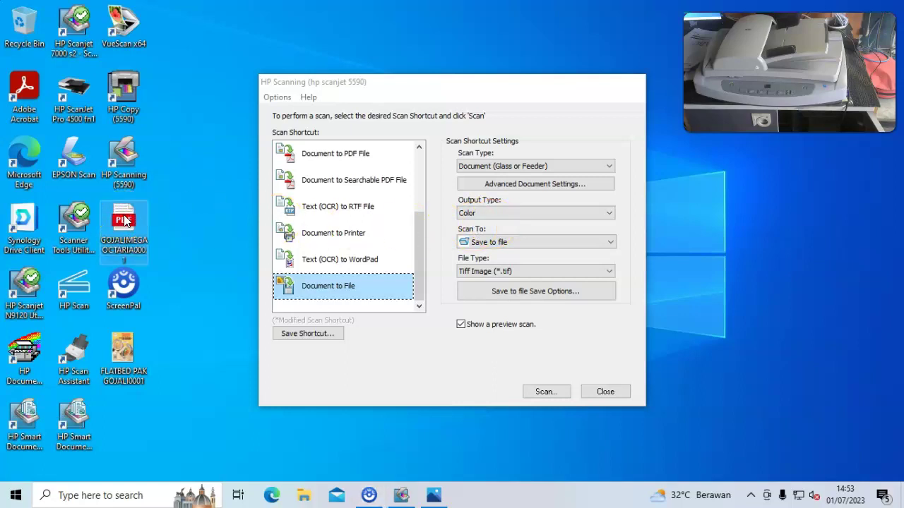
pyautogui.doubleClick(125, 220)
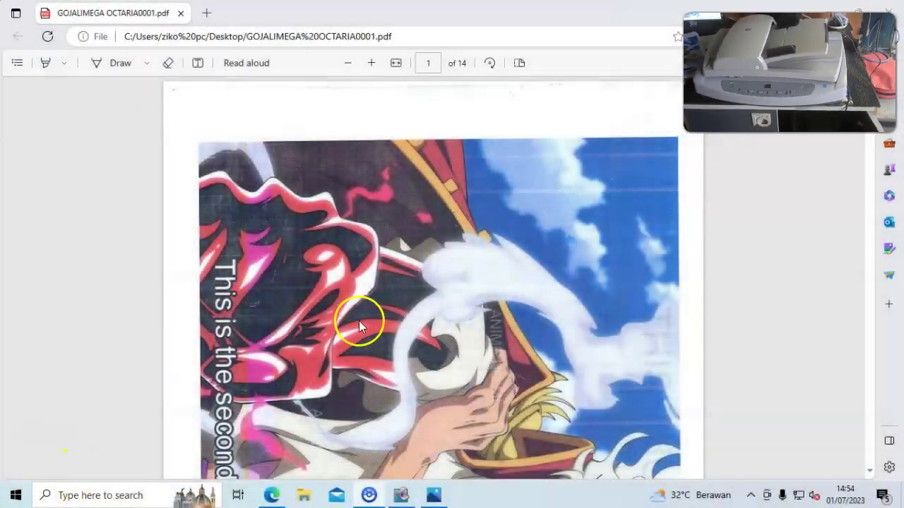
pyautogui.scroll(-5, 415, 326)
pyautogui.scroll(-10, 414, 326)
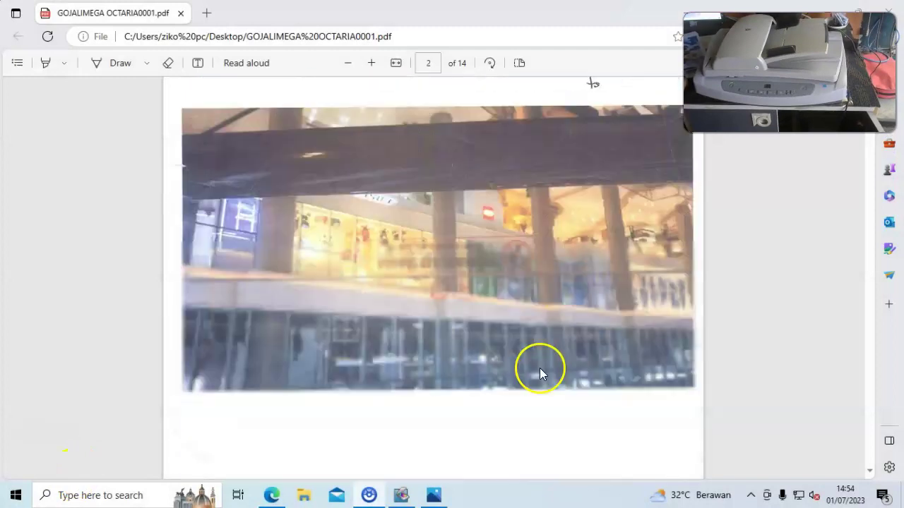
pyautogui.click(492, 66)
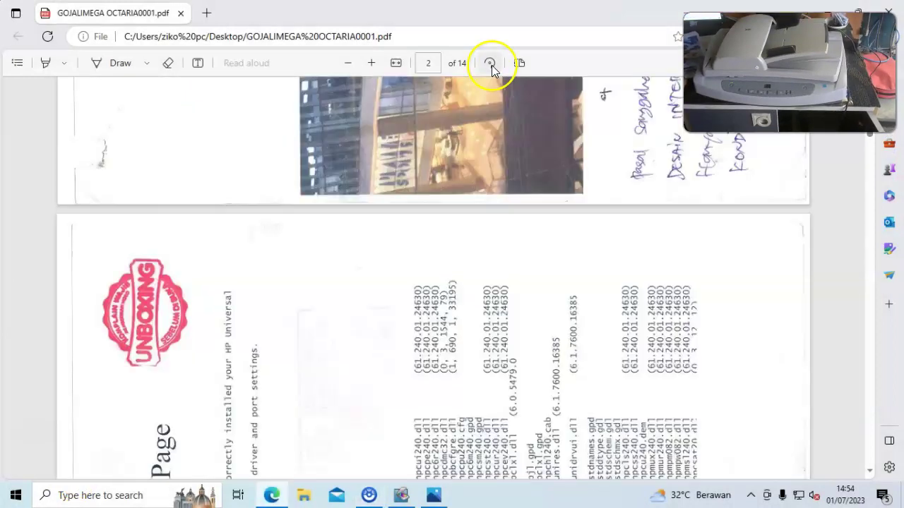
pyautogui.click(491, 66)
# Step: Scroll further through the PDF and turn the upside-down Google Sync page upright
pyautogui.scroll(-3, 525, 362)
pyautogui.scroll(-3, 525, 361)
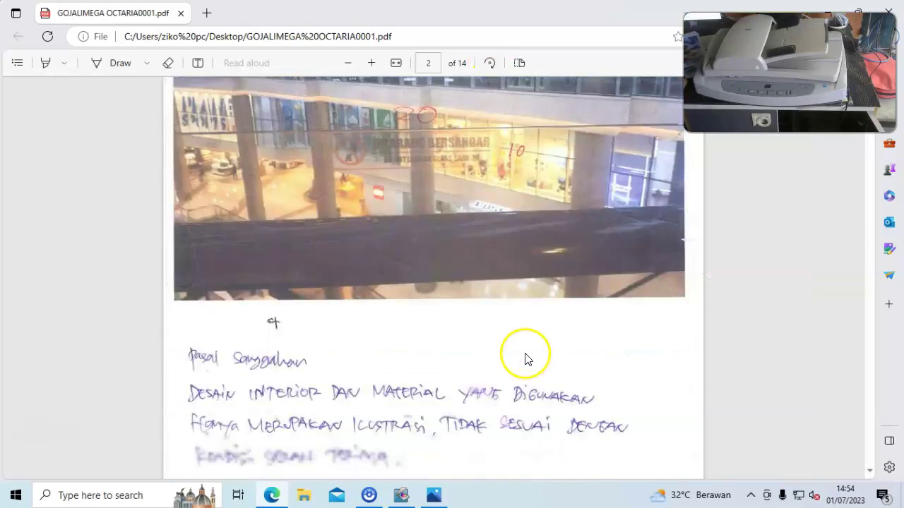
pyautogui.scroll(-5, 543, 332)
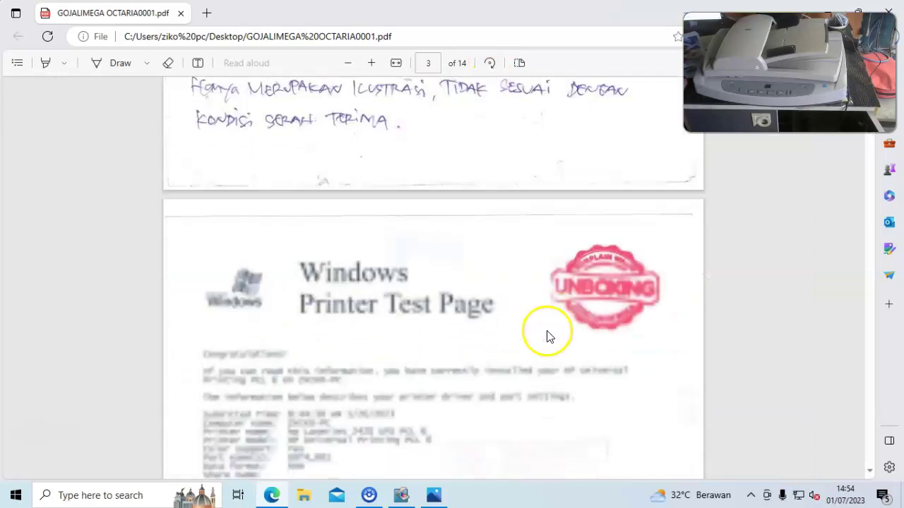
pyautogui.scroll(-6, 543, 337)
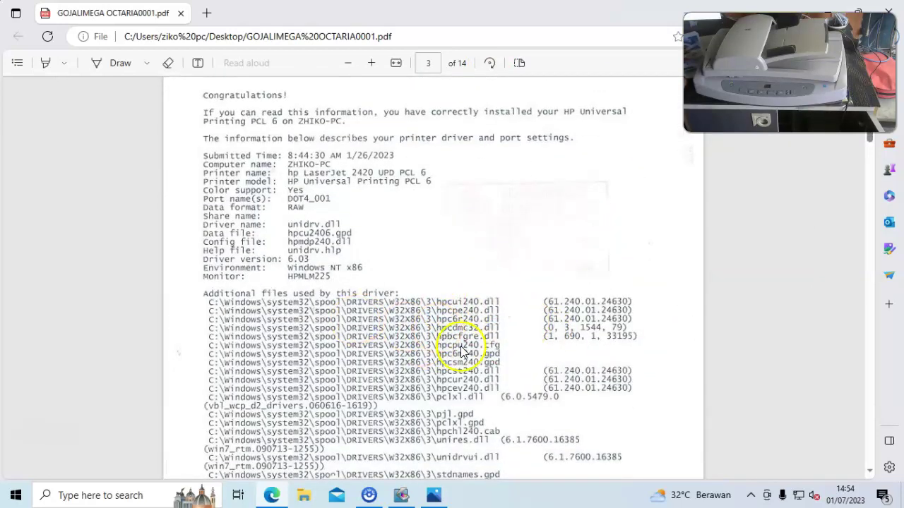
pyautogui.scroll(-10, 512, 335)
pyautogui.scroll(-10, 513, 337)
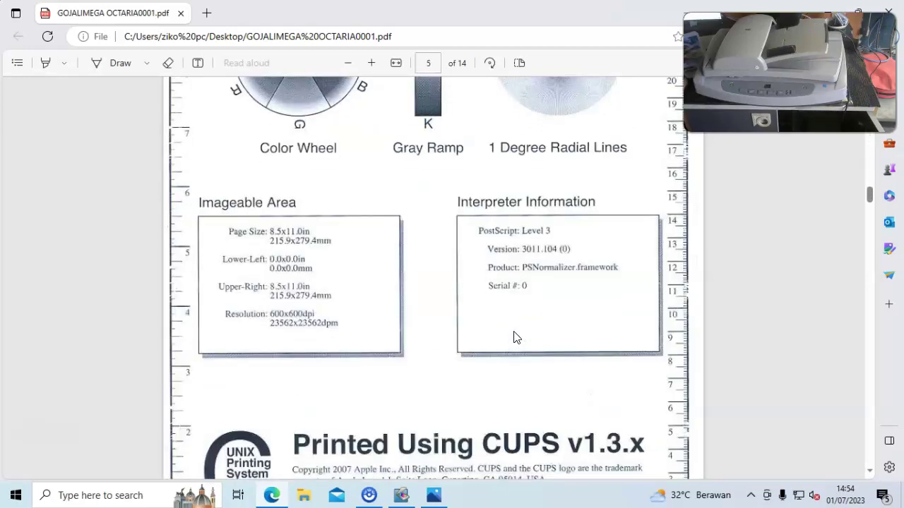
pyautogui.scroll(-10, 515, 338)
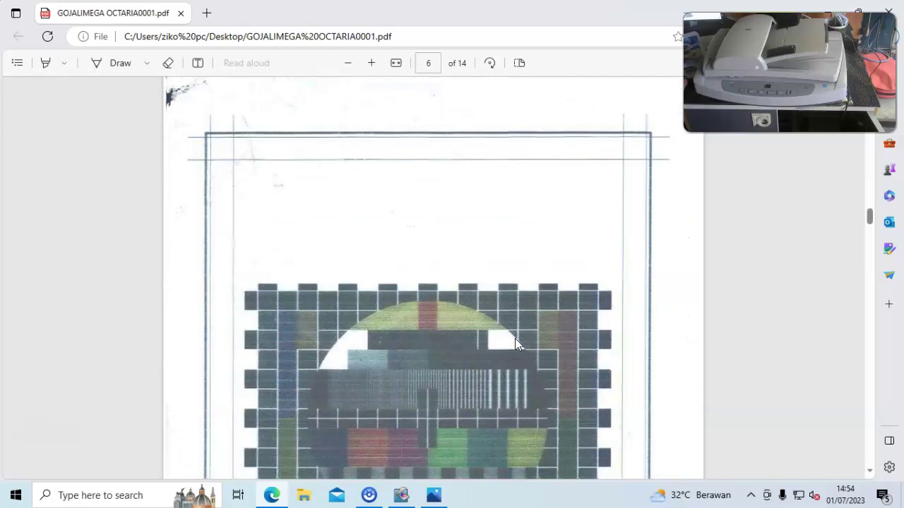
pyautogui.scroll(-5, 515, 338)
pyautogui.scroll(-8, 516, 344)
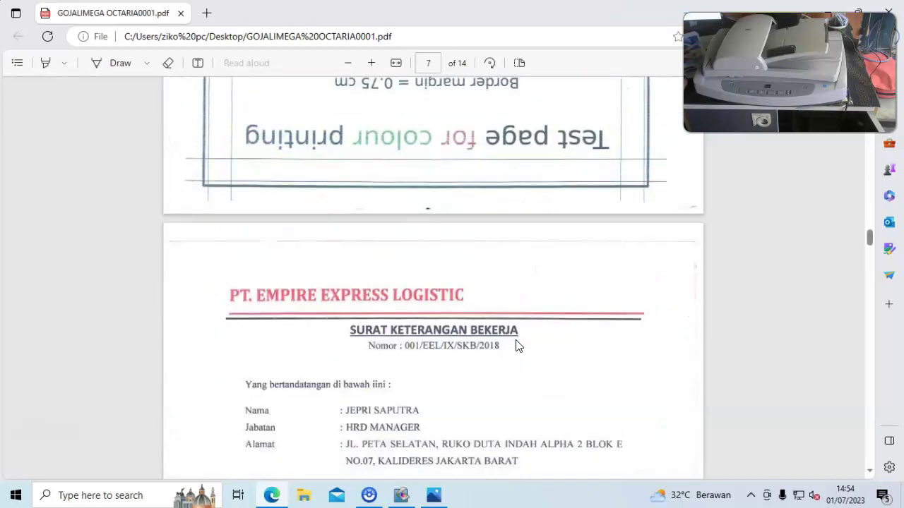
pyautogui.click(433, 330)
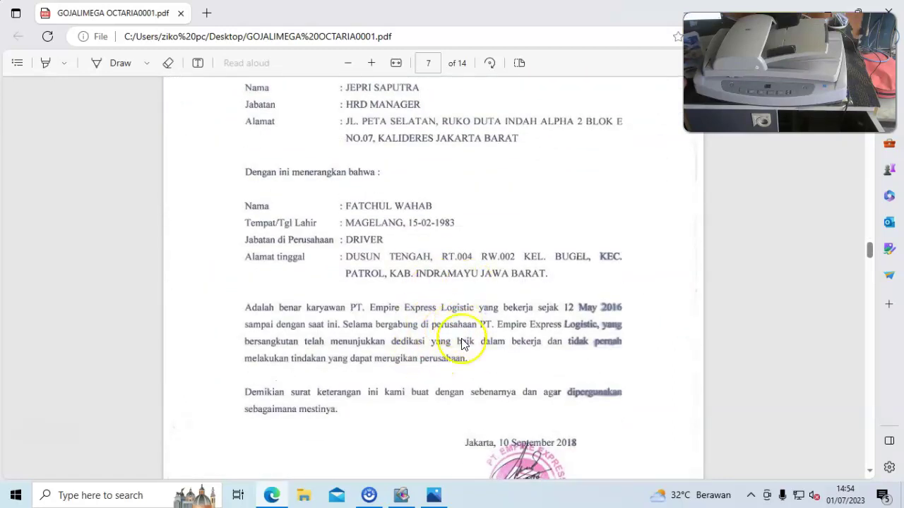
pyautogui.scroll(2, 462, 344)
pyautogui.scroll(-13, 504, 337)
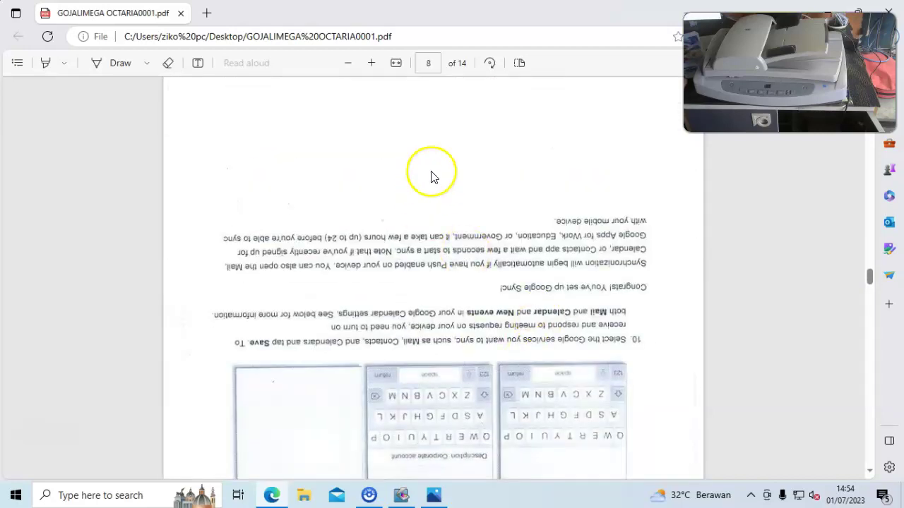
pyautogui.click(488, 63)
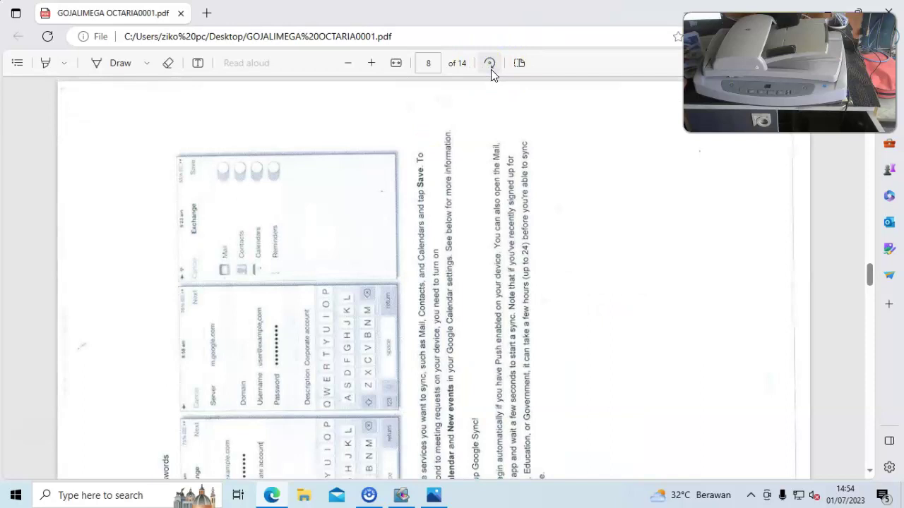
pyautogui.click(490, 65)
# Step: Turn the upside-down flower brochure page upright and continue reviewing the pages
pyautogui.scroll(-17, 572, 203)
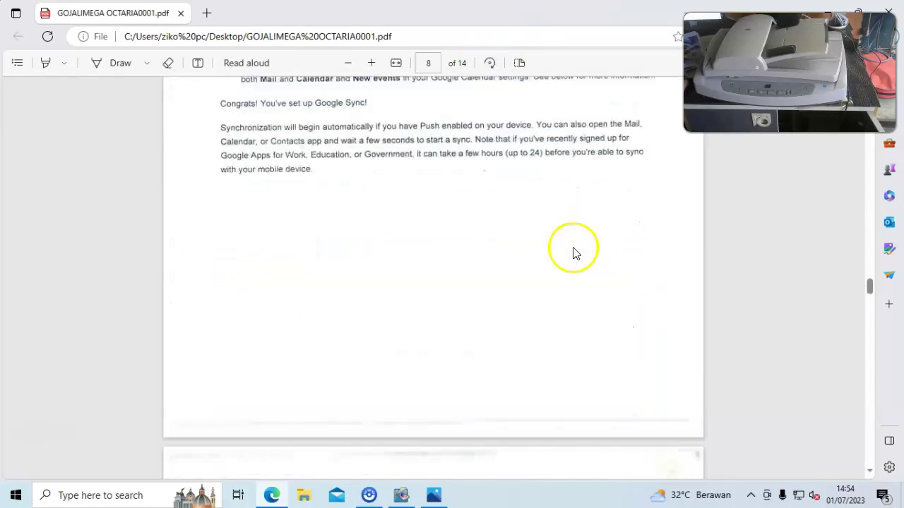
pyautogui.scroll(3, 569, 249)
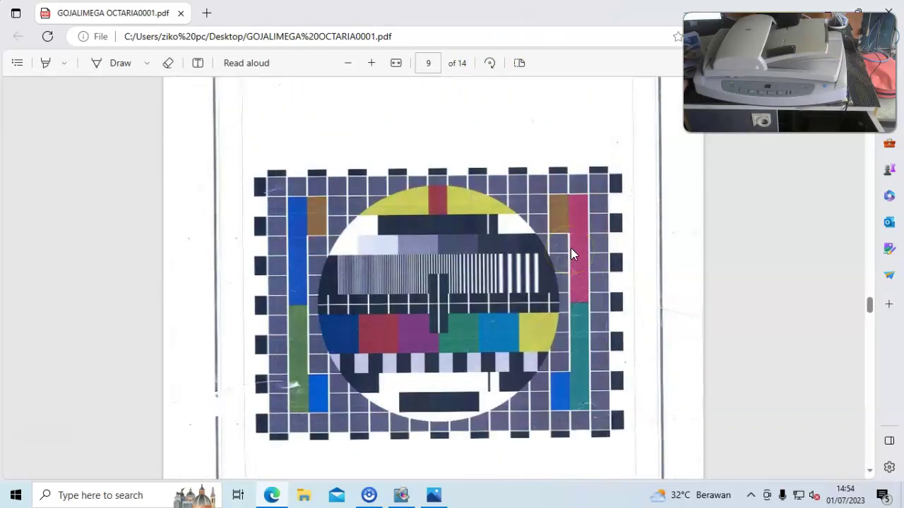
pyautogui.scroll(-20, 572, 247)
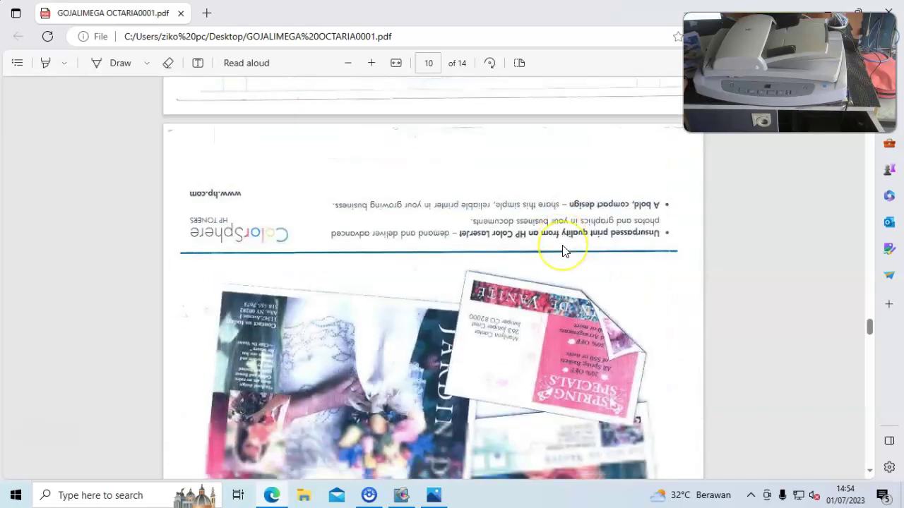
pyautogui.scroll(3, 562, 247)
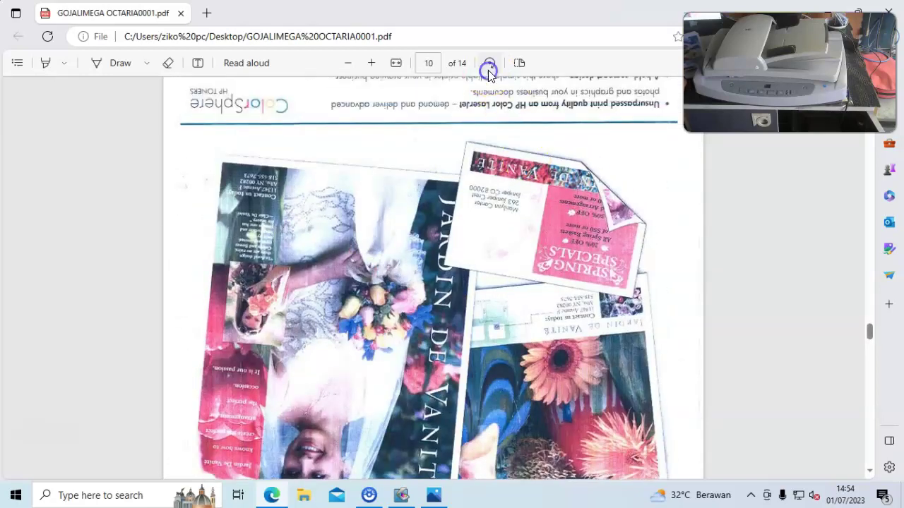
pyautogui.click(488, 69)
pyautogui.click(488, 69)
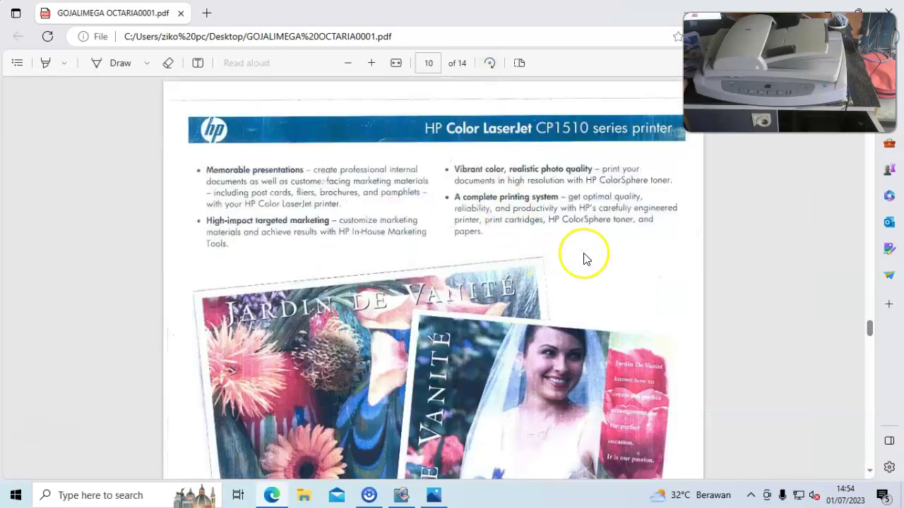
pyautogui.scroll(-3, 573, 293)
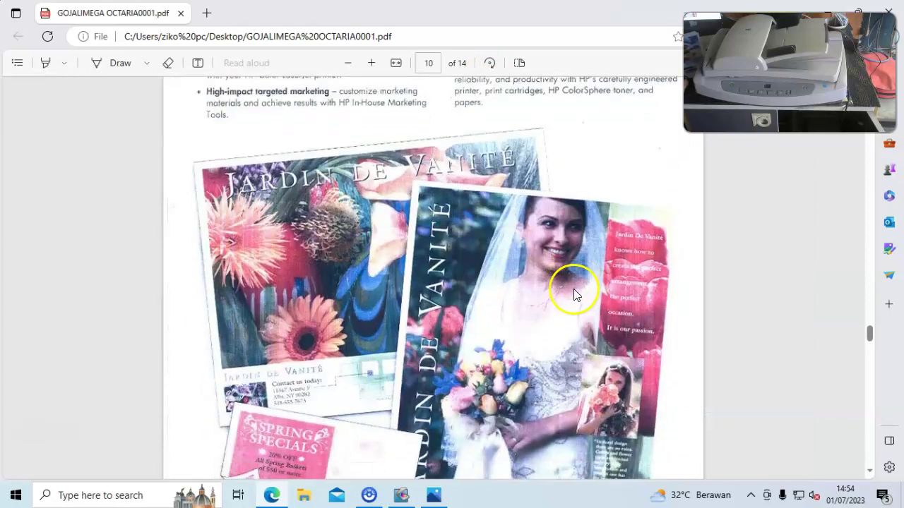